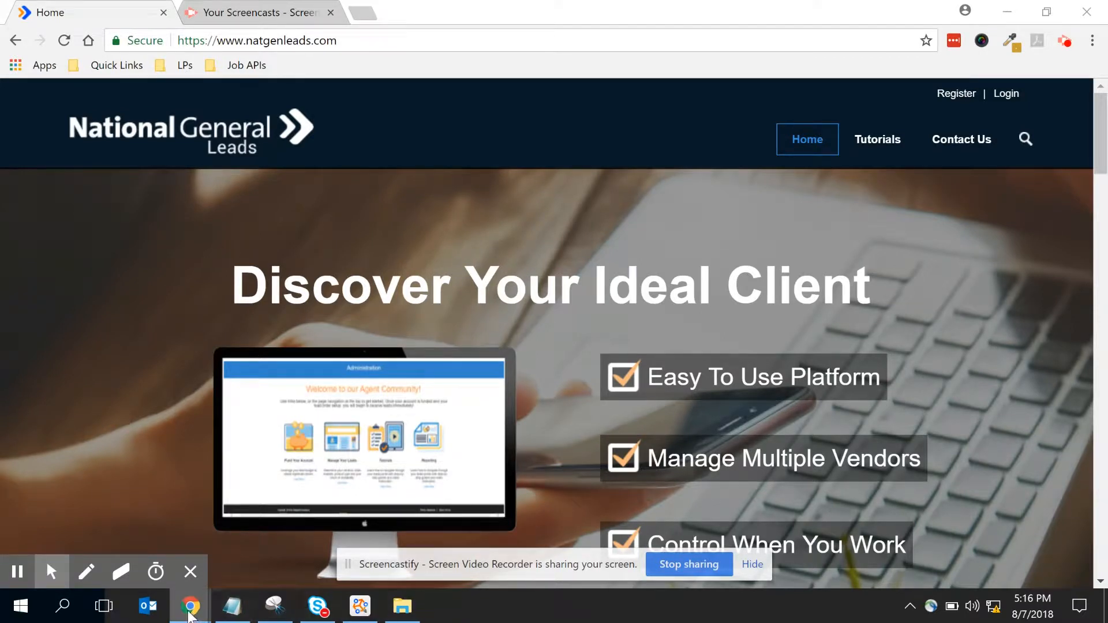
- Sign in to National General Leads with the agent's username and password
mouse_move(190, 617)
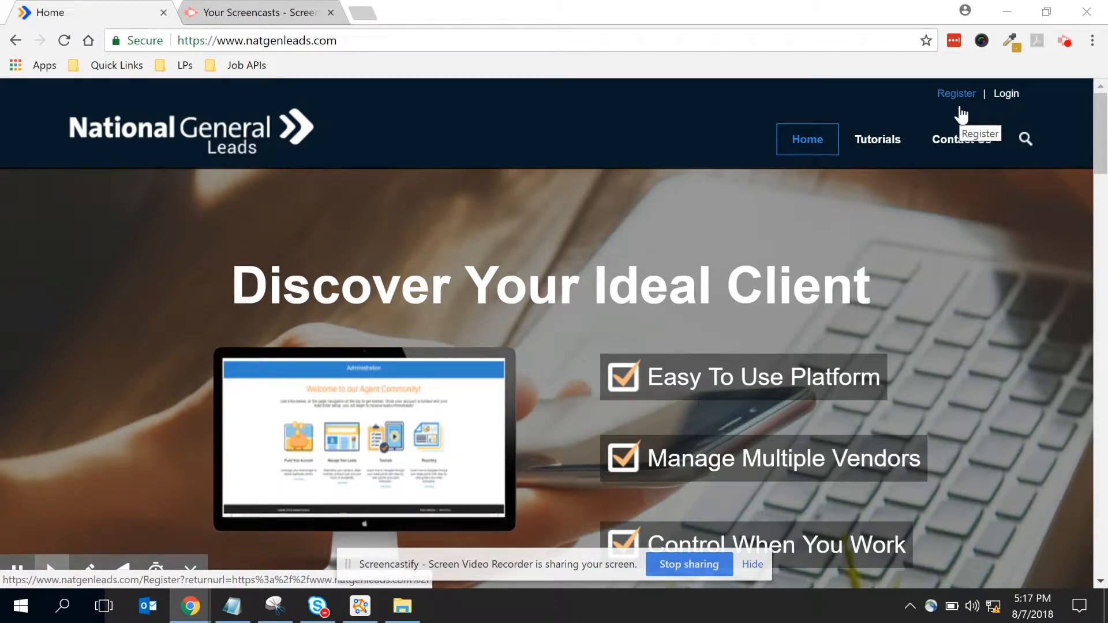
left_click(1013, 97)
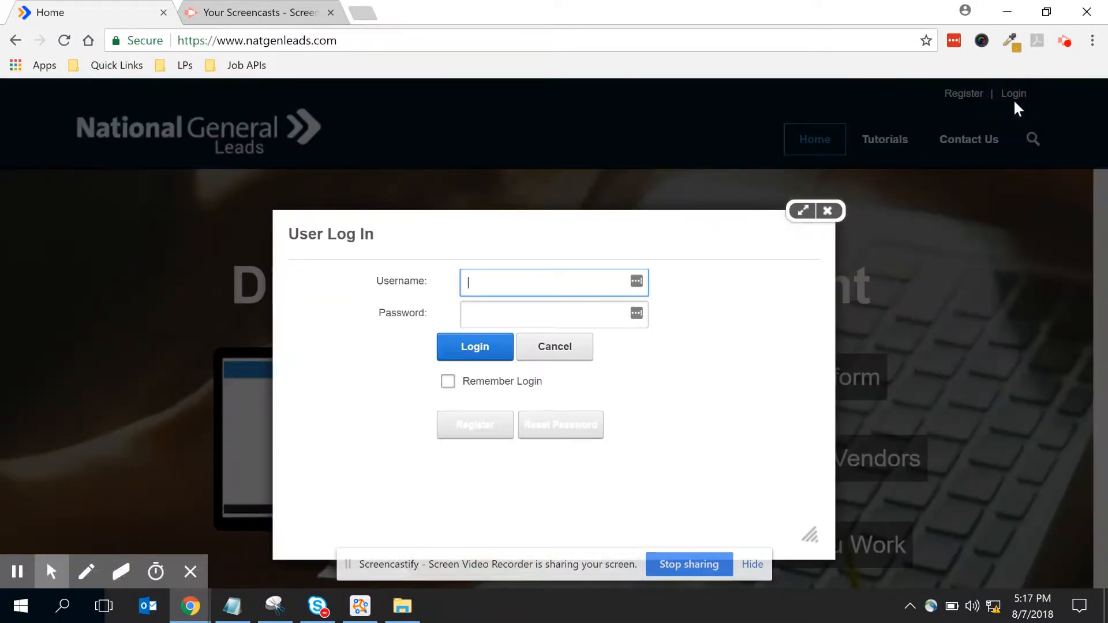
key("Tab")
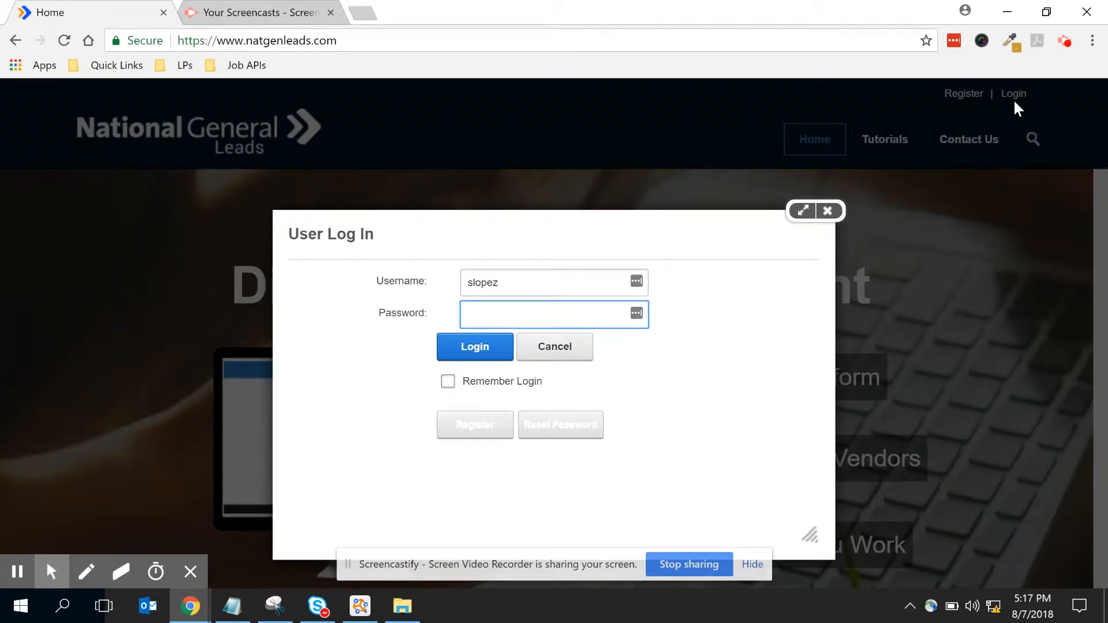
type("••••")
key("BackSpace")
key("BackSpace")
key("BackSpace")
key("BackSpace")
type("•••••••••••")
left_click(455, 348)
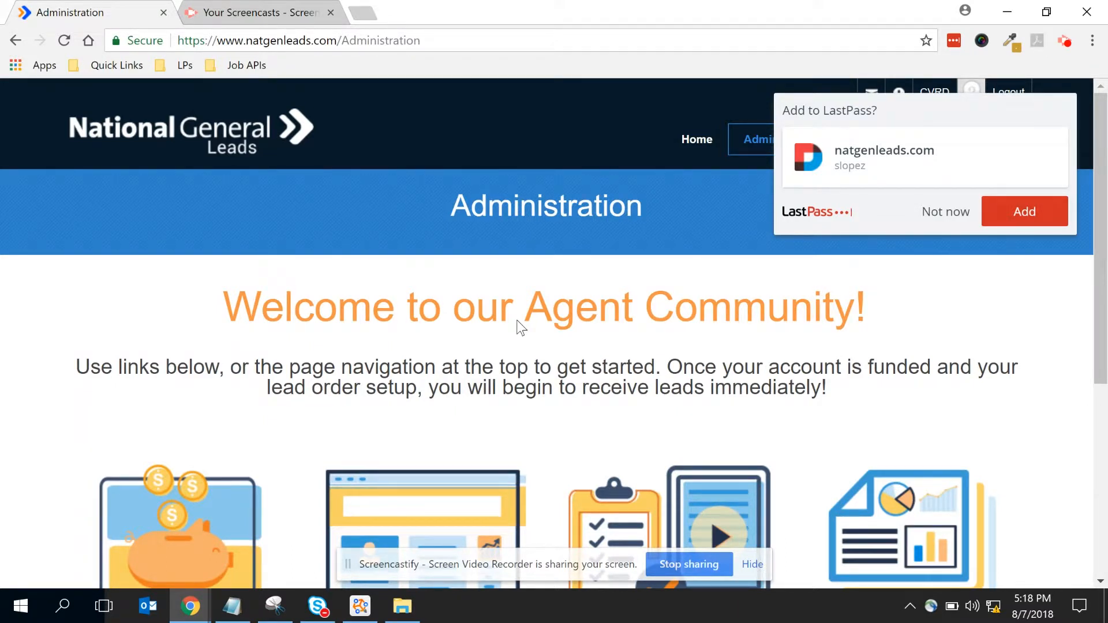
- Dismiss the LastPass save-password prompt and scroll down to the feature cards
left_click(955, 213)
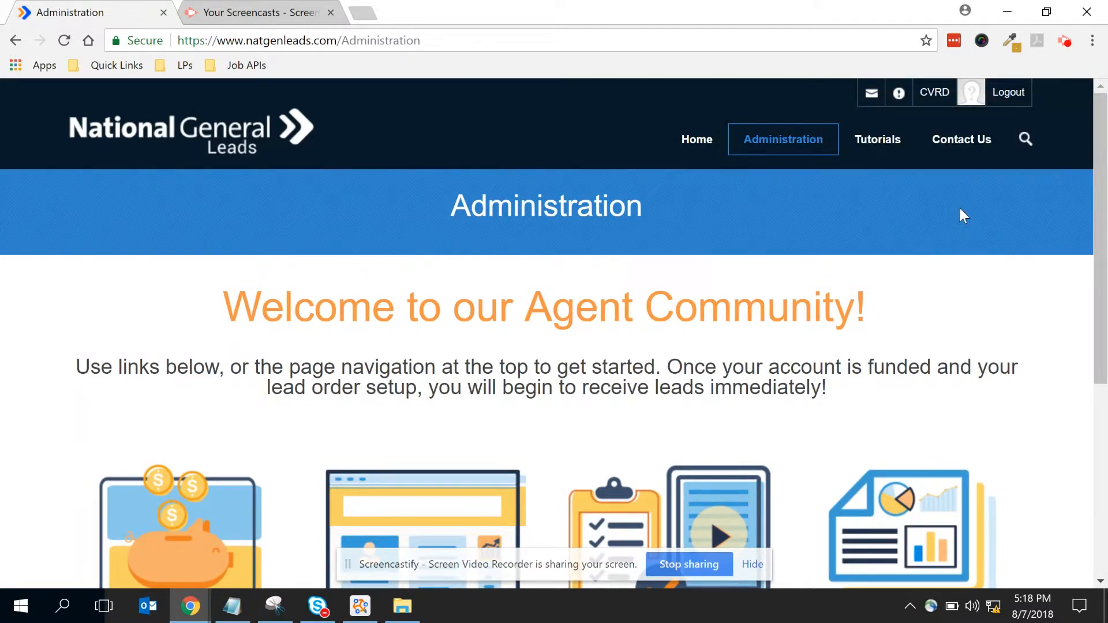
scroll(958, 216, "down", 4)
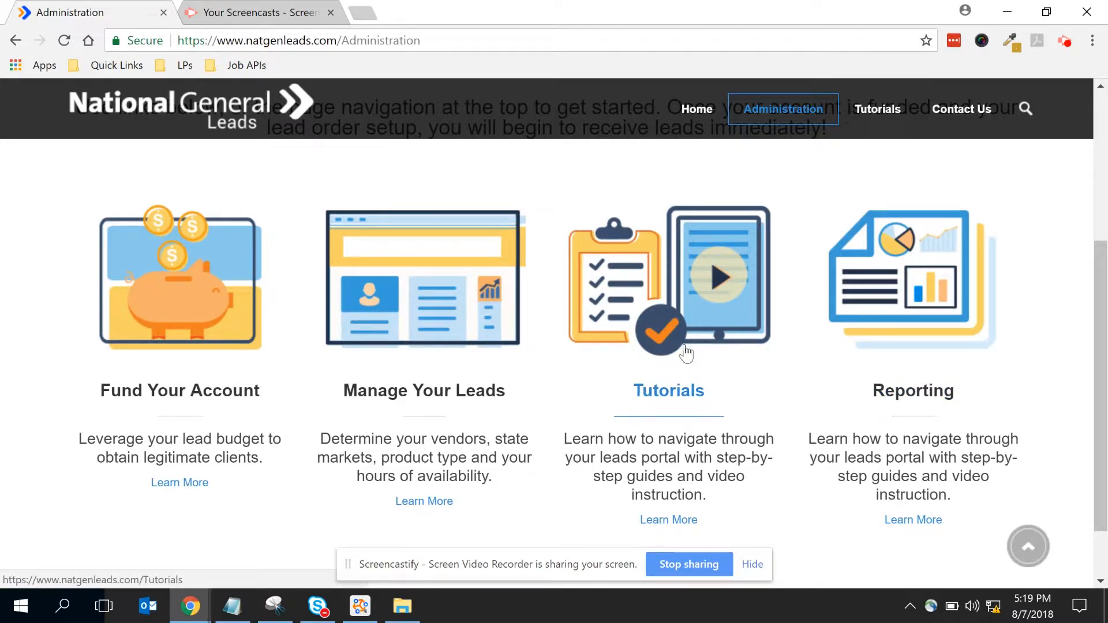
- Open Manage Your Leads and switch Account Status on, showing the $100.00 balance
left_click(458, 309)
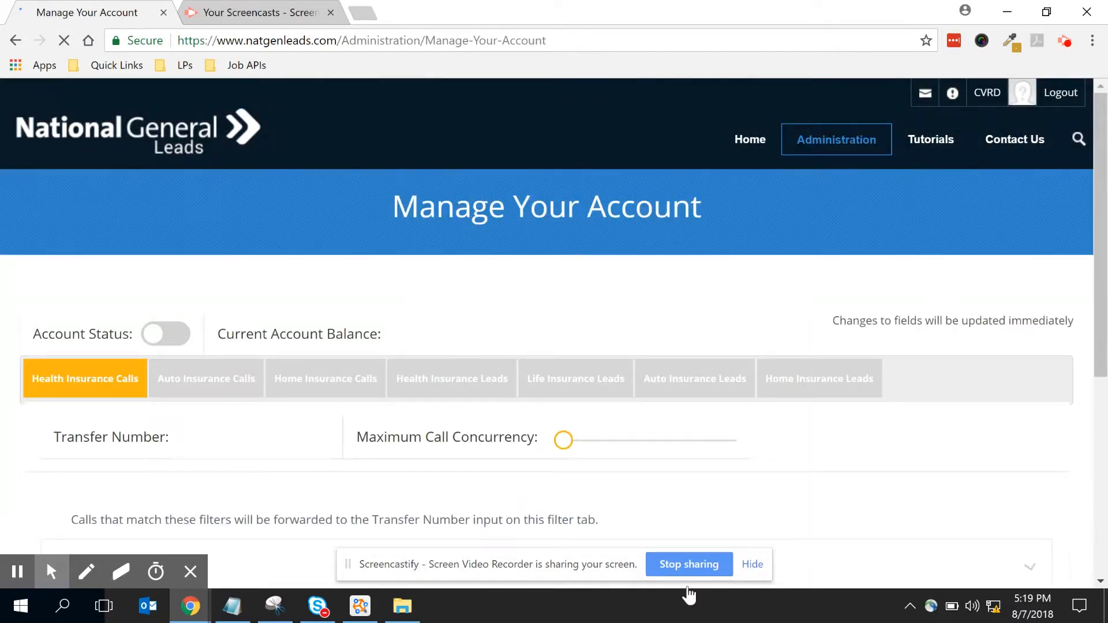
left_click(752, 565)
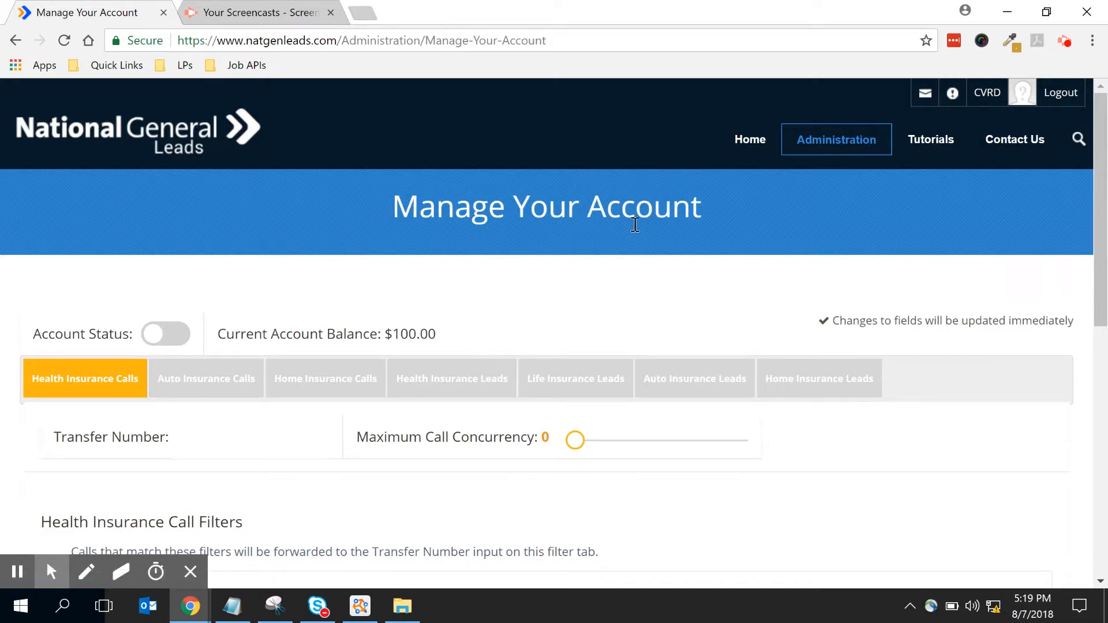
scroll(688, 231, "down", 1)
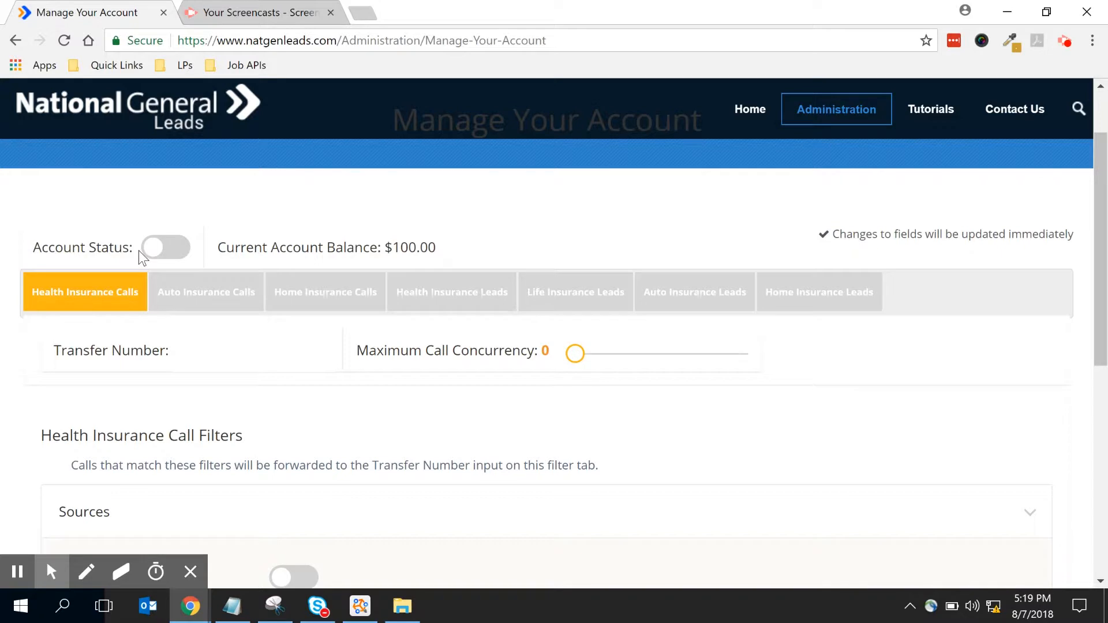
left_click_drag(148, 254, 177, 260)
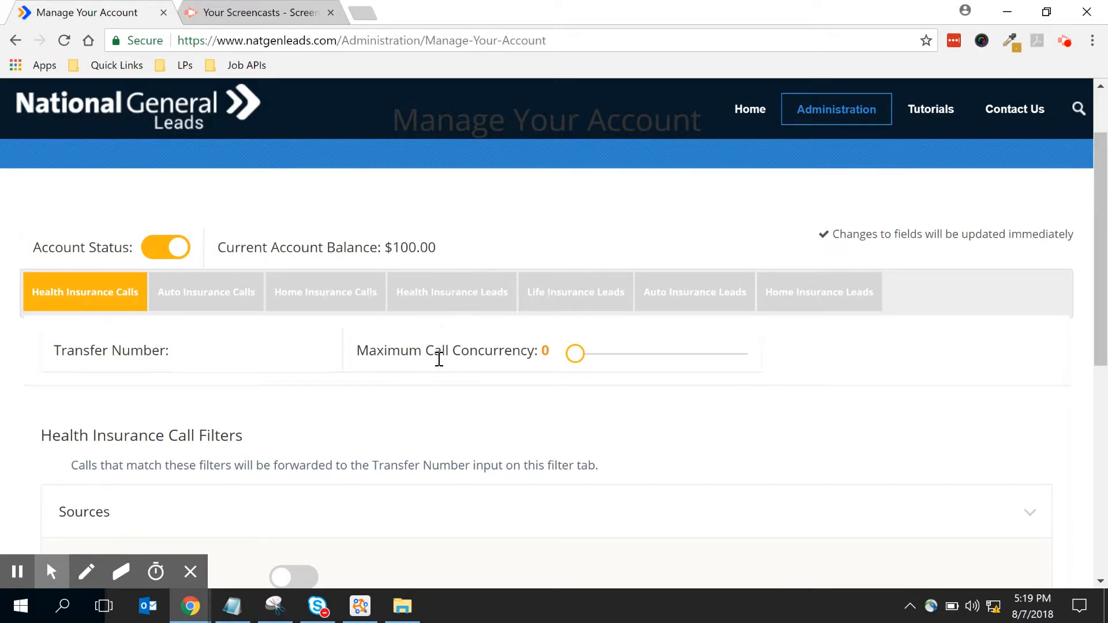
scroll(436, 368, "down", 2)
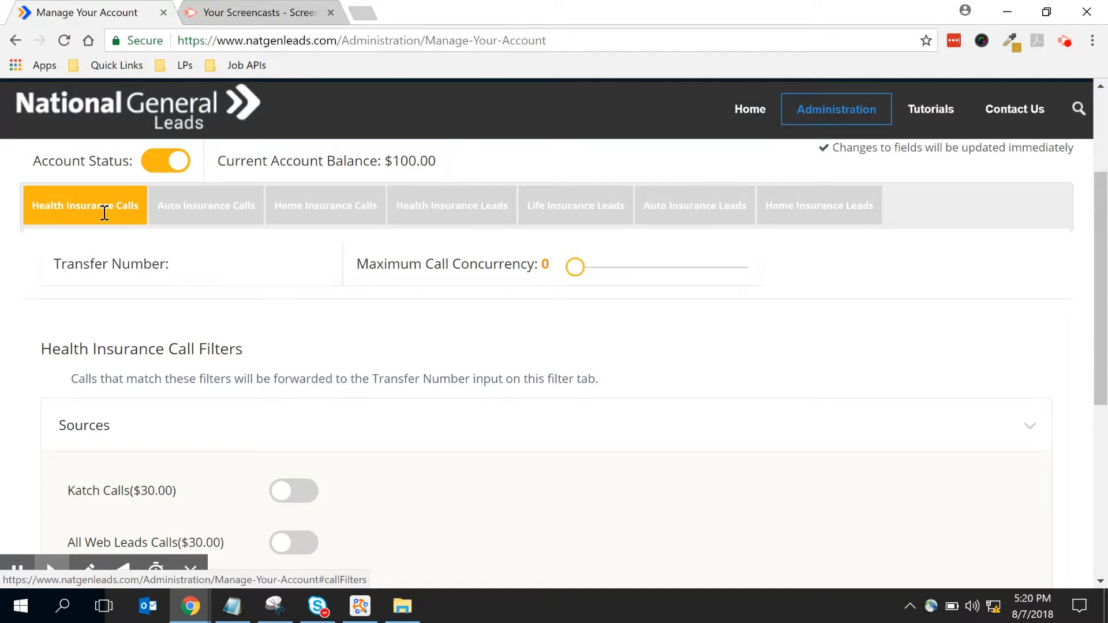
- Enter the transfer phone number on Health Insurance Calls and set Maximum Call Concurrency to 1
left_click(472, 207)
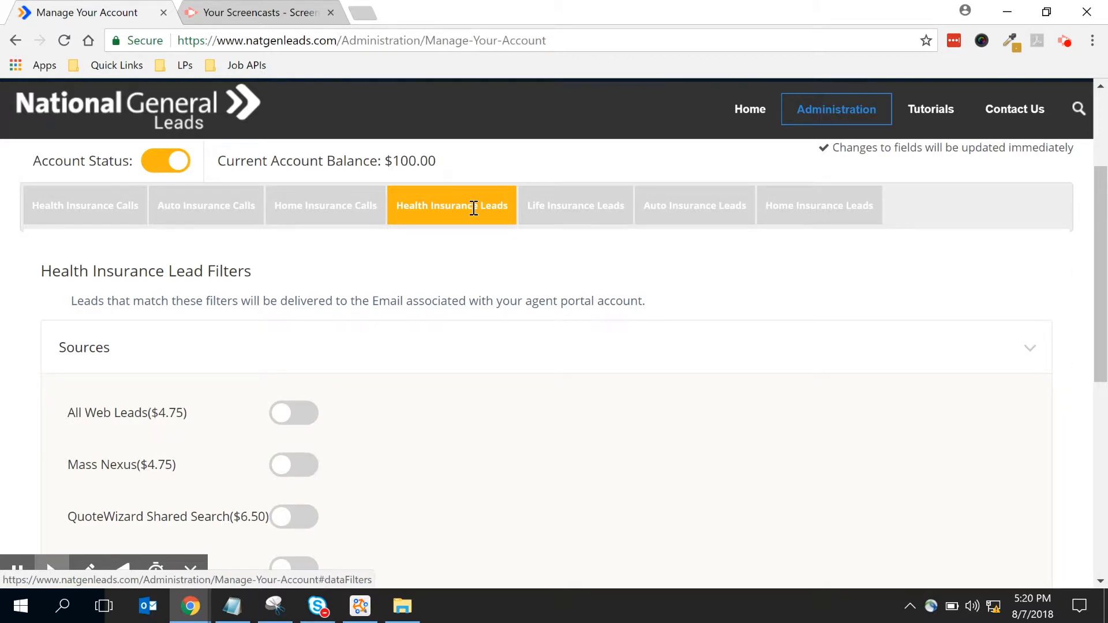
left_click(110, 200)
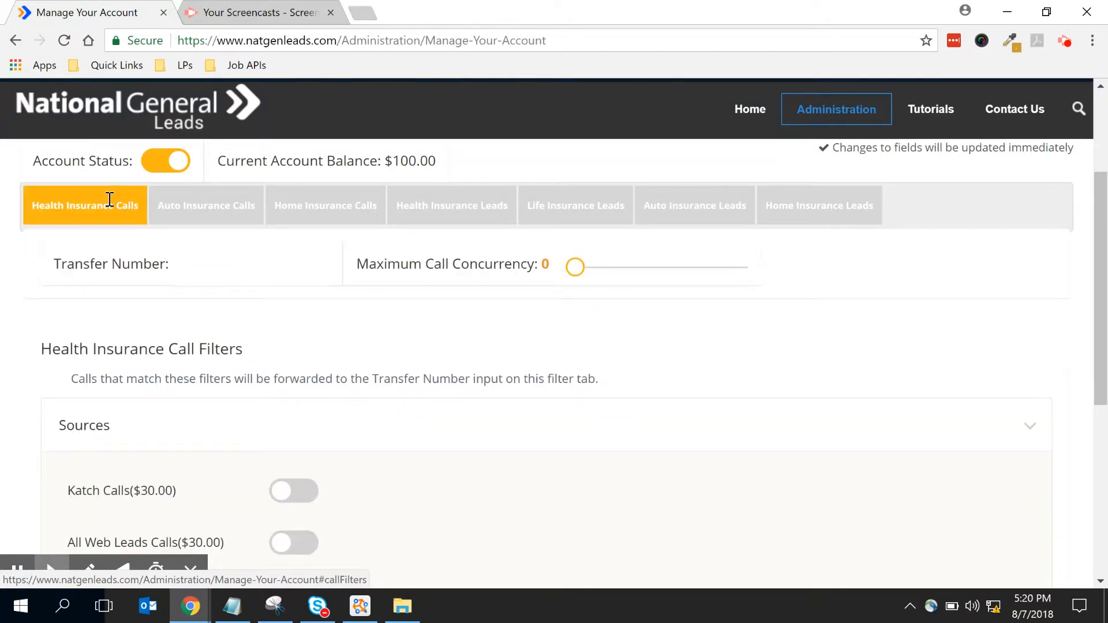
left_click(207, 269)
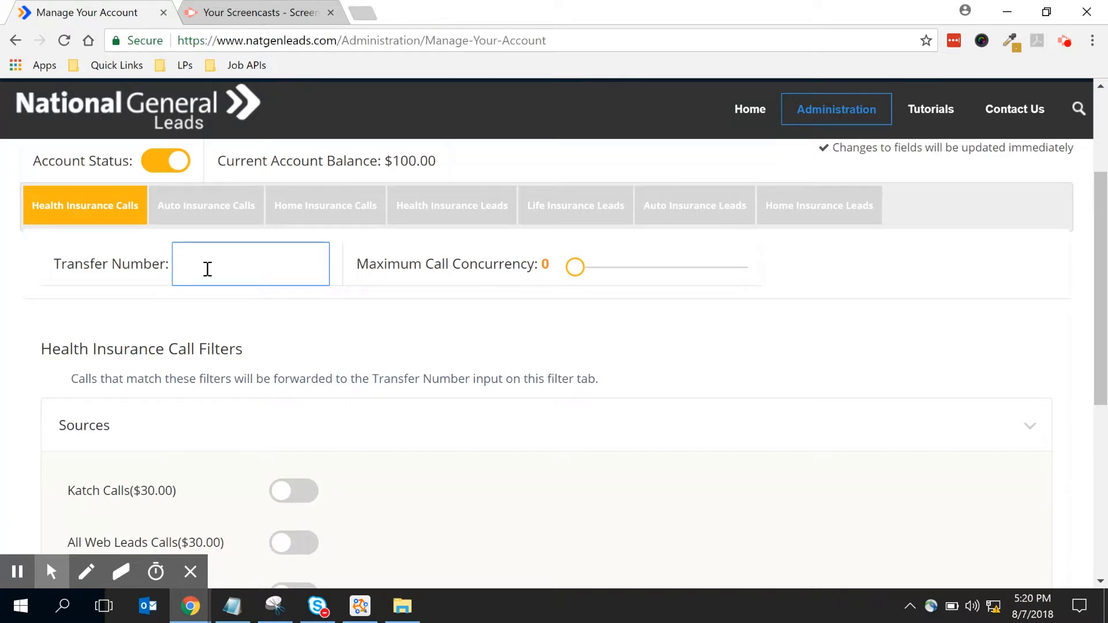
left_click_drag(571, 274, 582, 280)
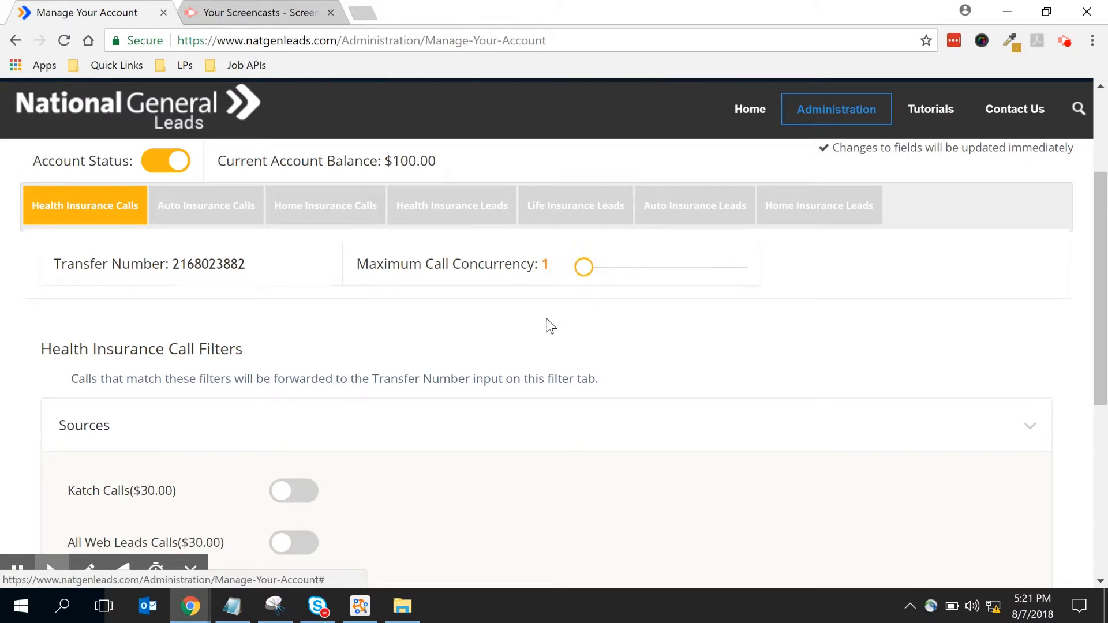
- Turn on the Katch Calls, All Web Leads Calls and Datalot Calls sources
scroll(543, 321, "down", 1)
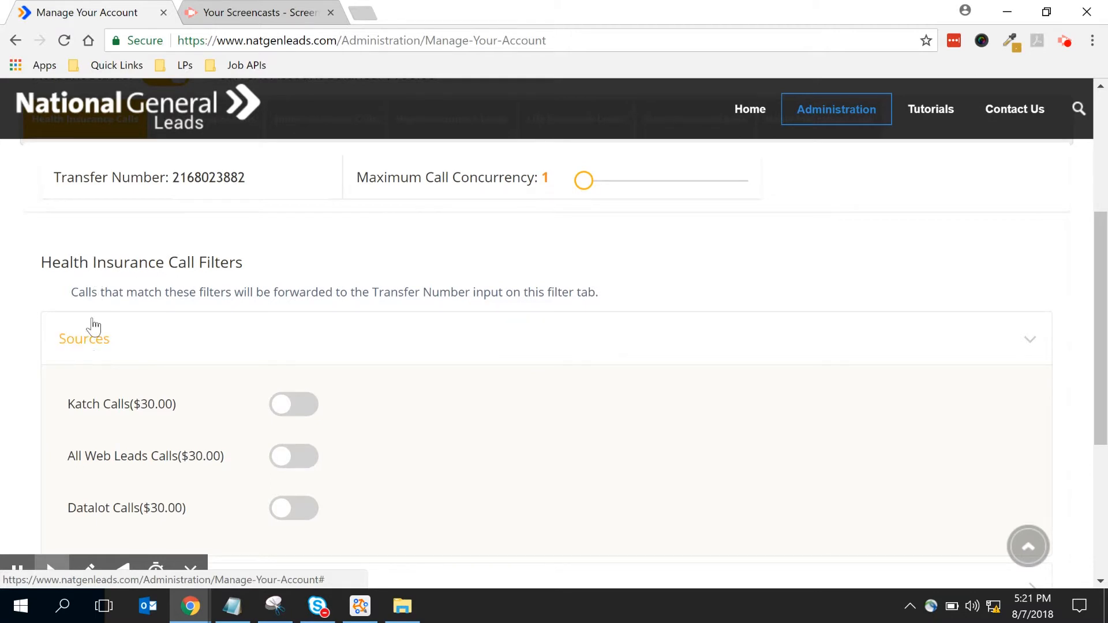
scroll(94, 346, "down", 1)
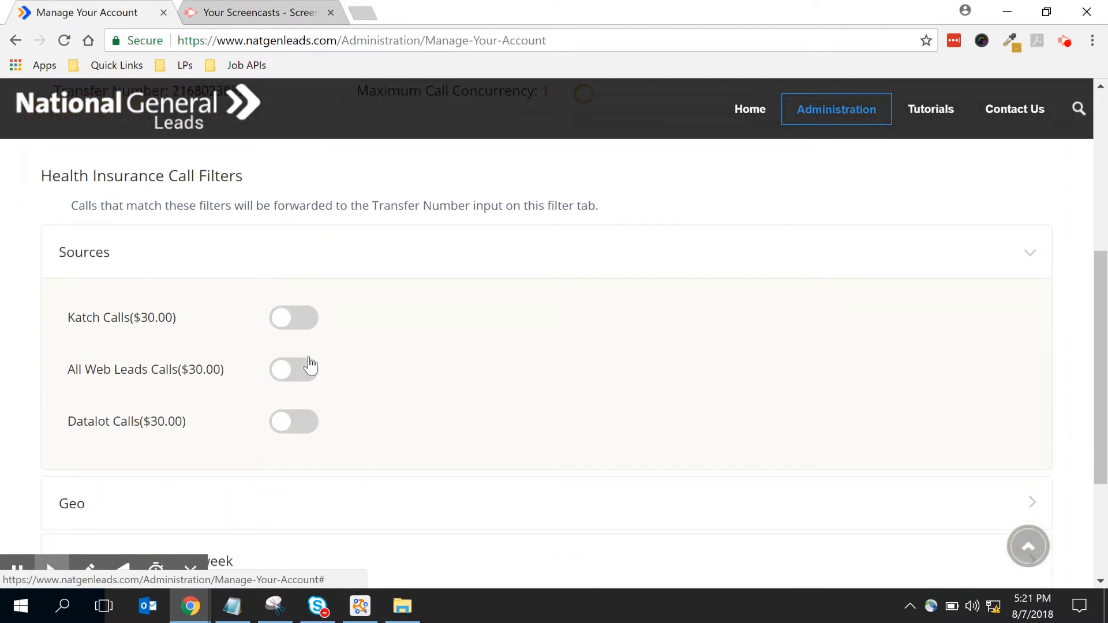
left_click(283, 325)
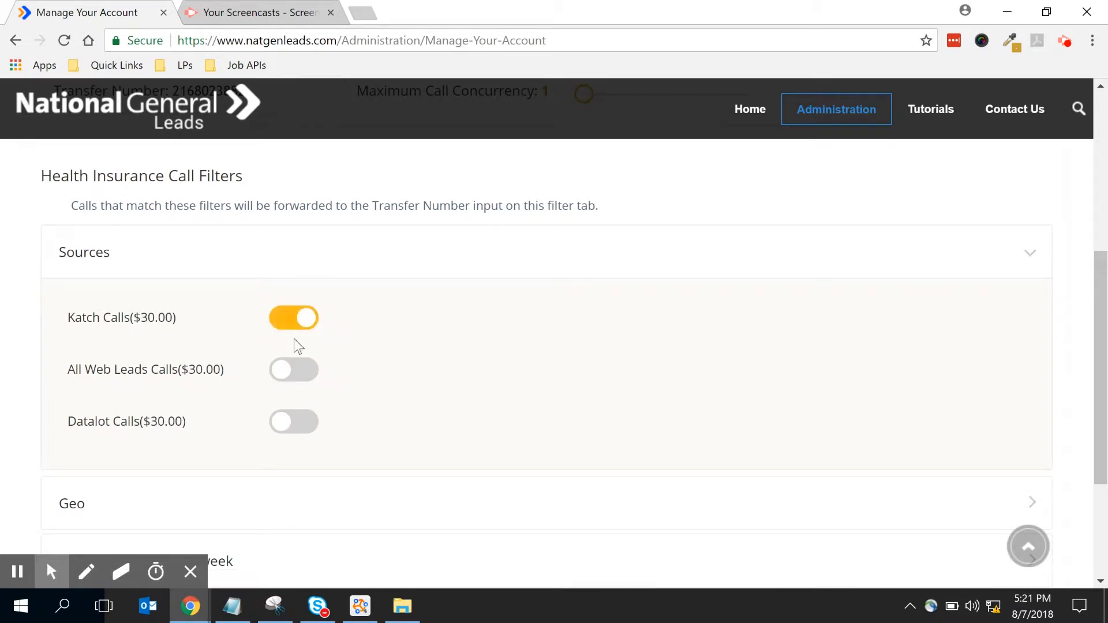
left_click(315, 372)
left_click_drag(276, 425, 317, 431)
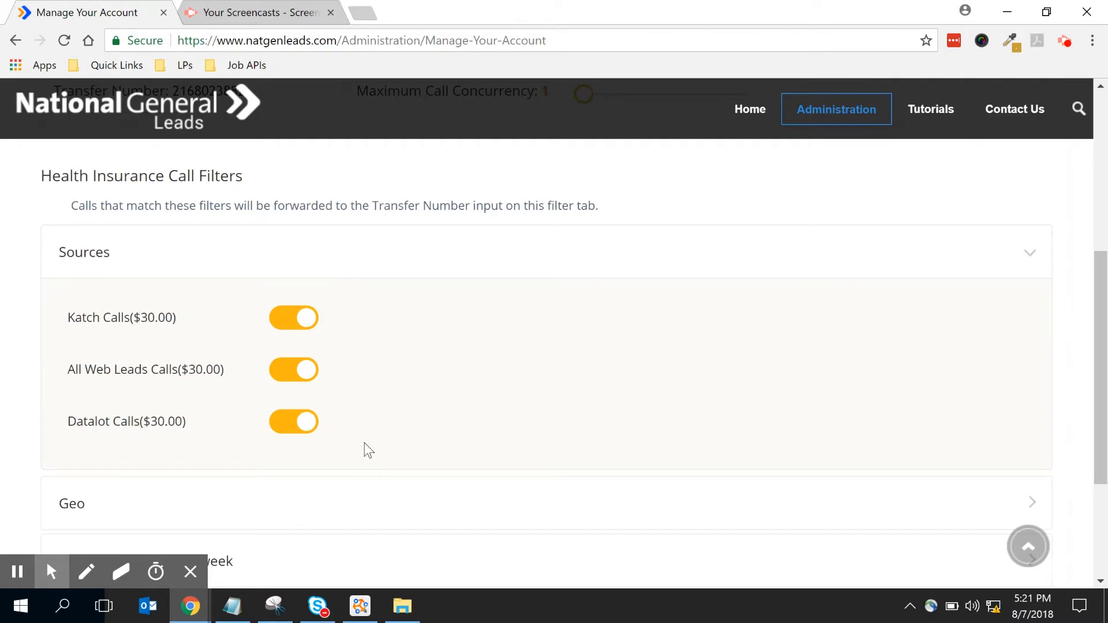
- Switch the Account Status toggle back off
scroll(365, 443, "up", 5)
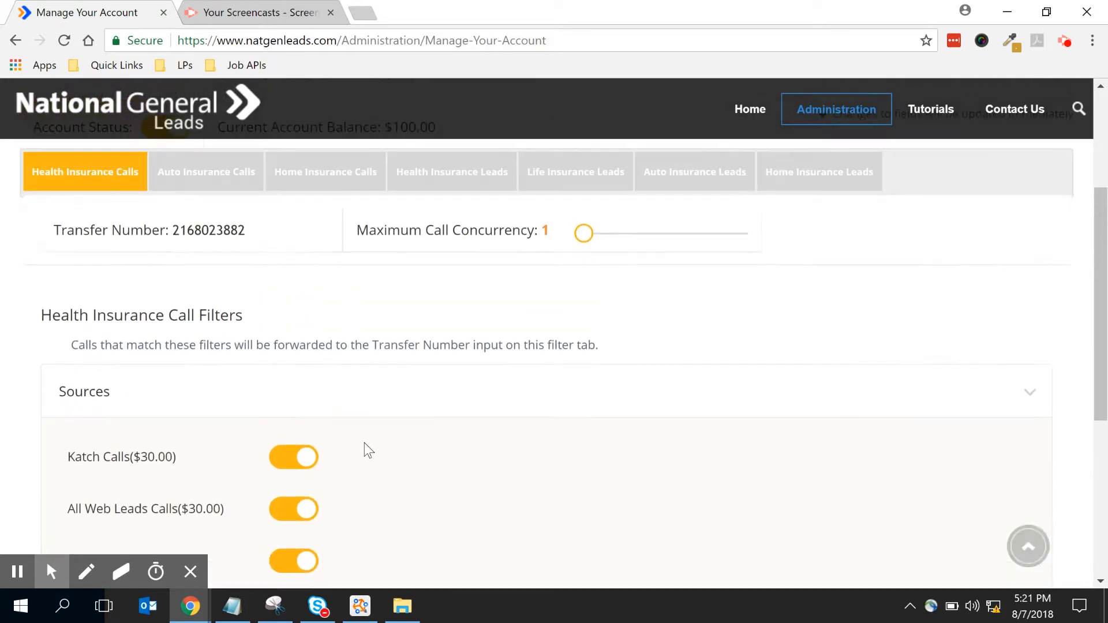
left_click(173, 247)
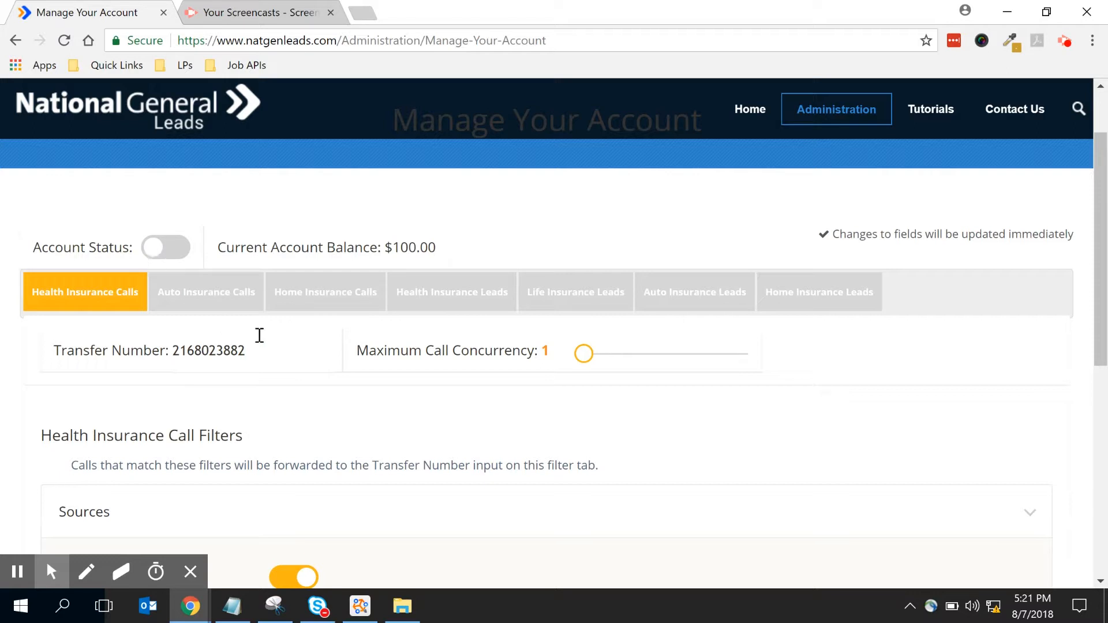
scroll(348, 371, "down", 4)
scroll(352, 372, "down", 4)
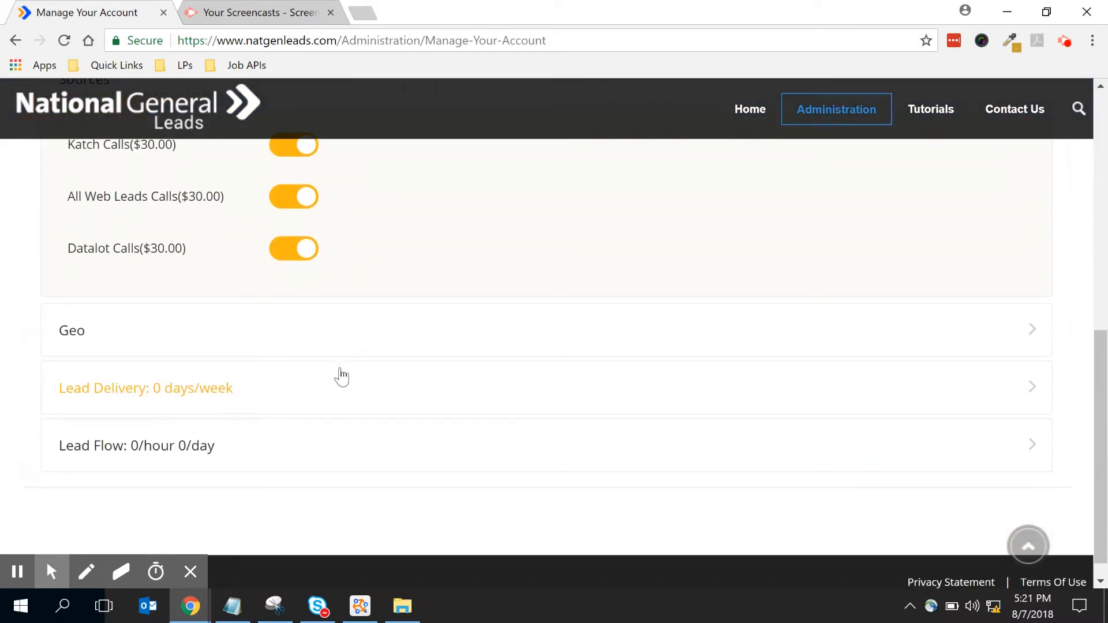
scroll(231, 312, "up", 2)
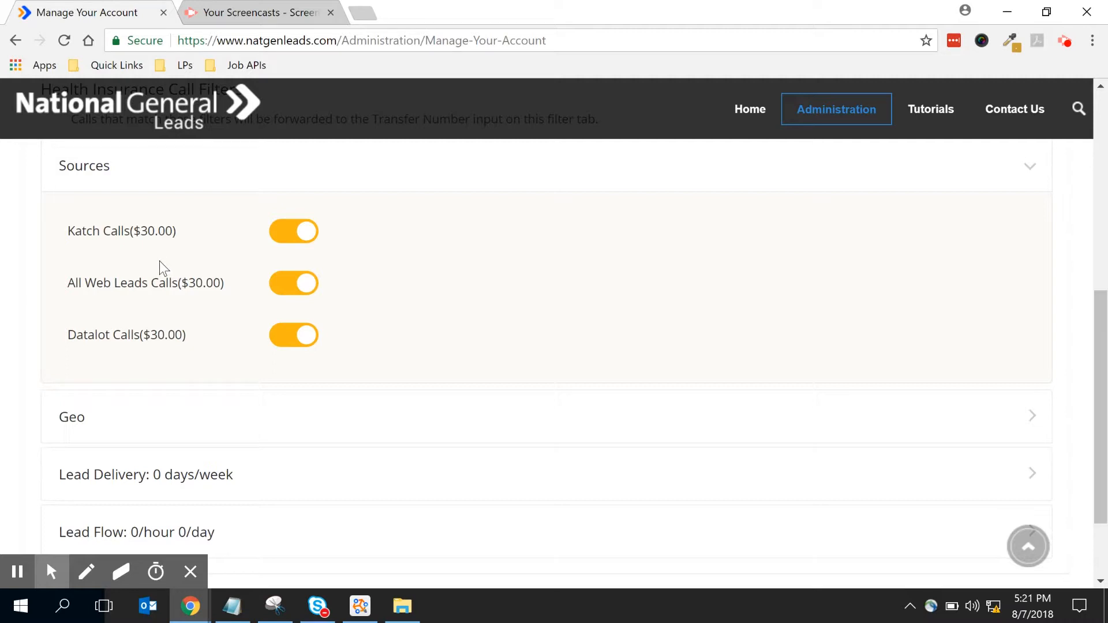
scroll(153, 458, "down", 2)
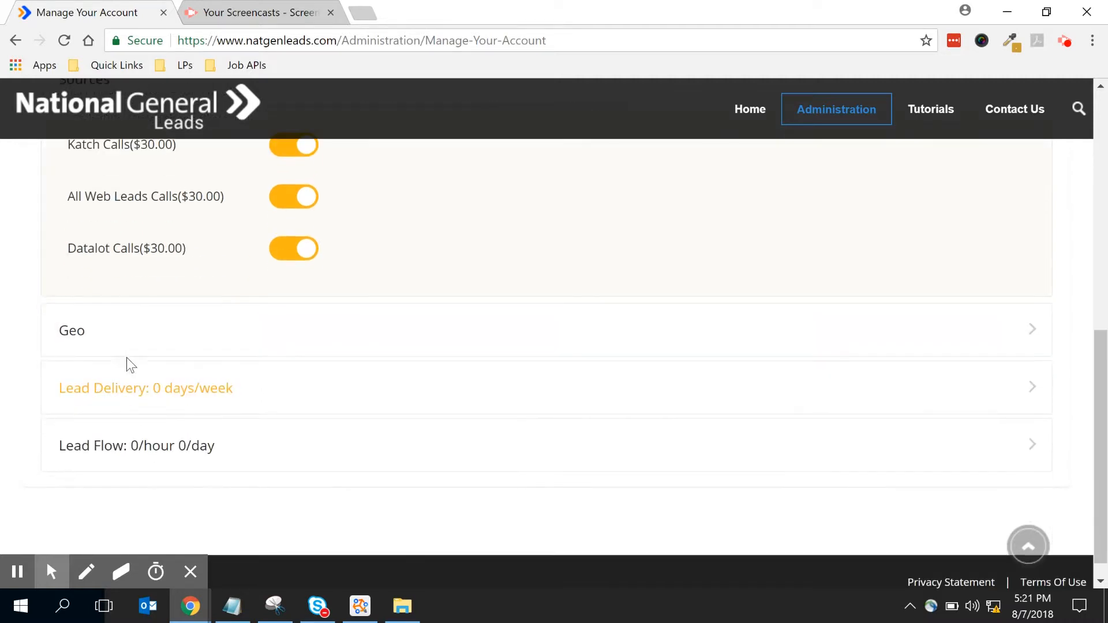
- Remove Alabama and Armed Forces Americas from the enabled geo states
left_click(71, 334)
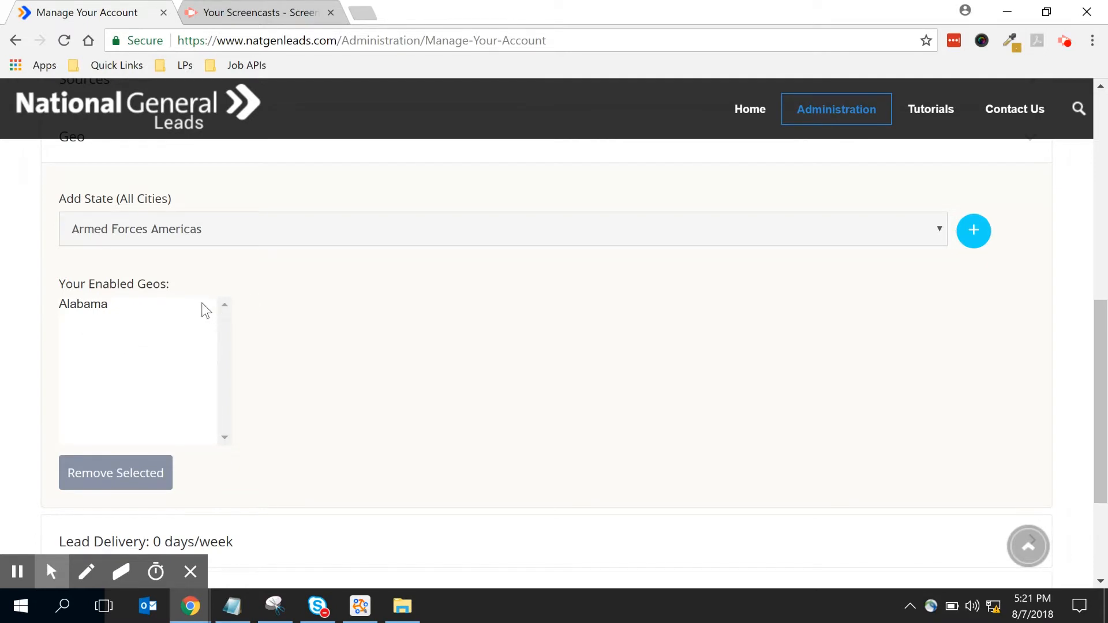
left_click(145, 306)
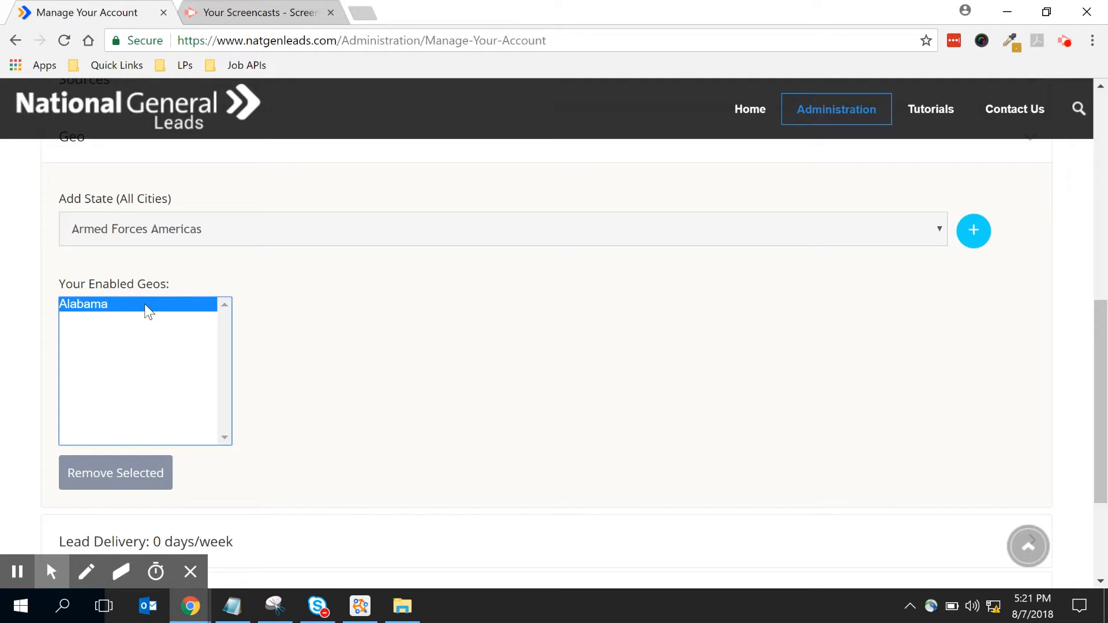
left_click(112, 474)
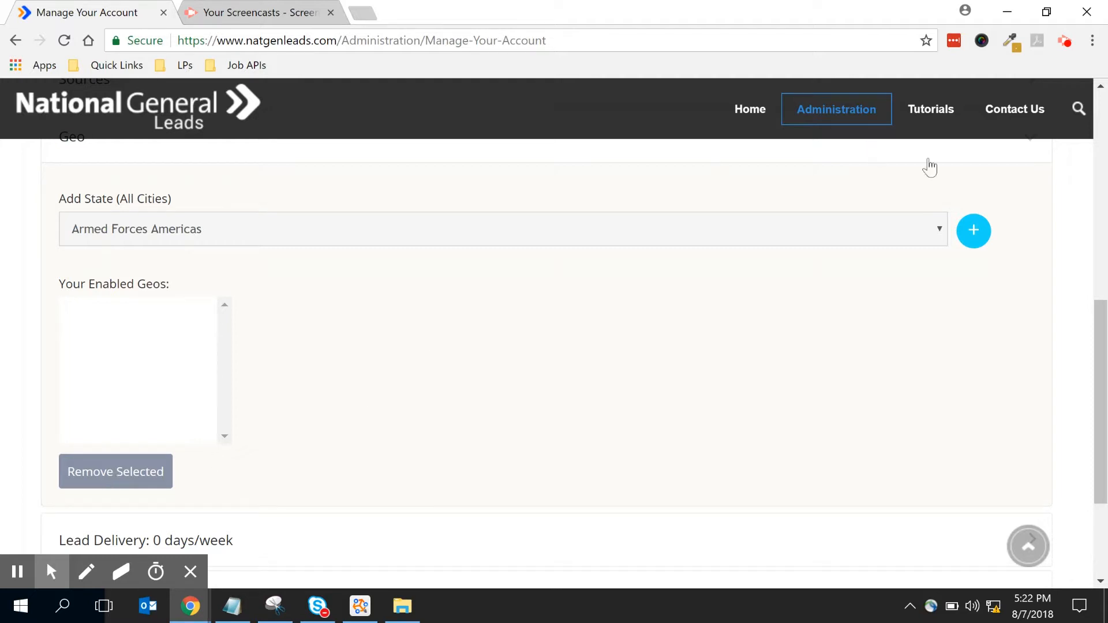
left_click(970, 230)
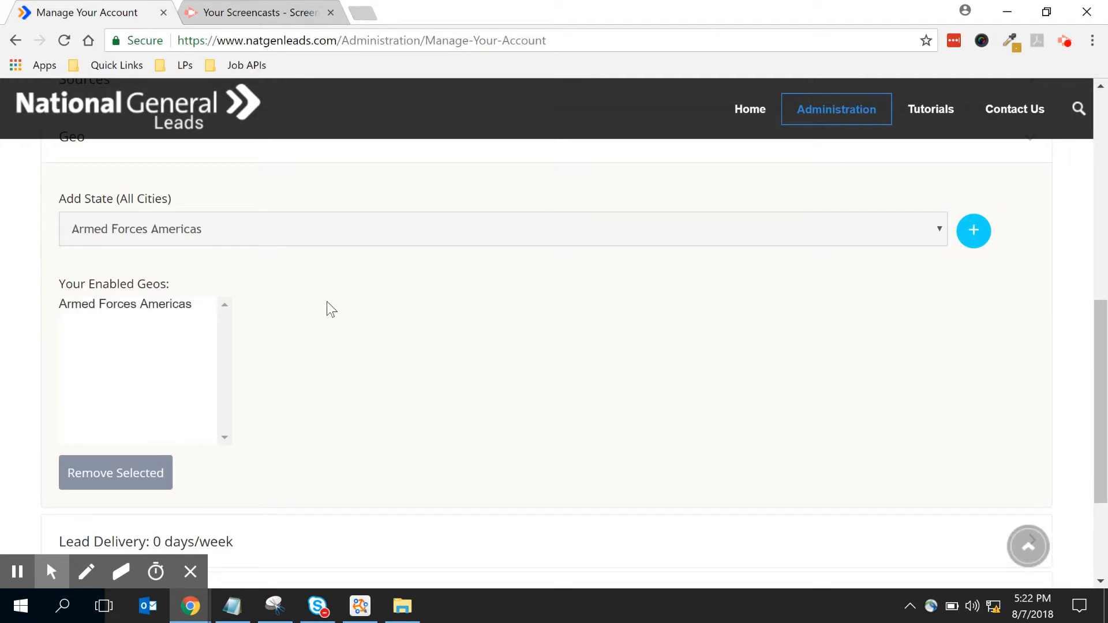
left_click(203, 304)
left_click(167, 474)
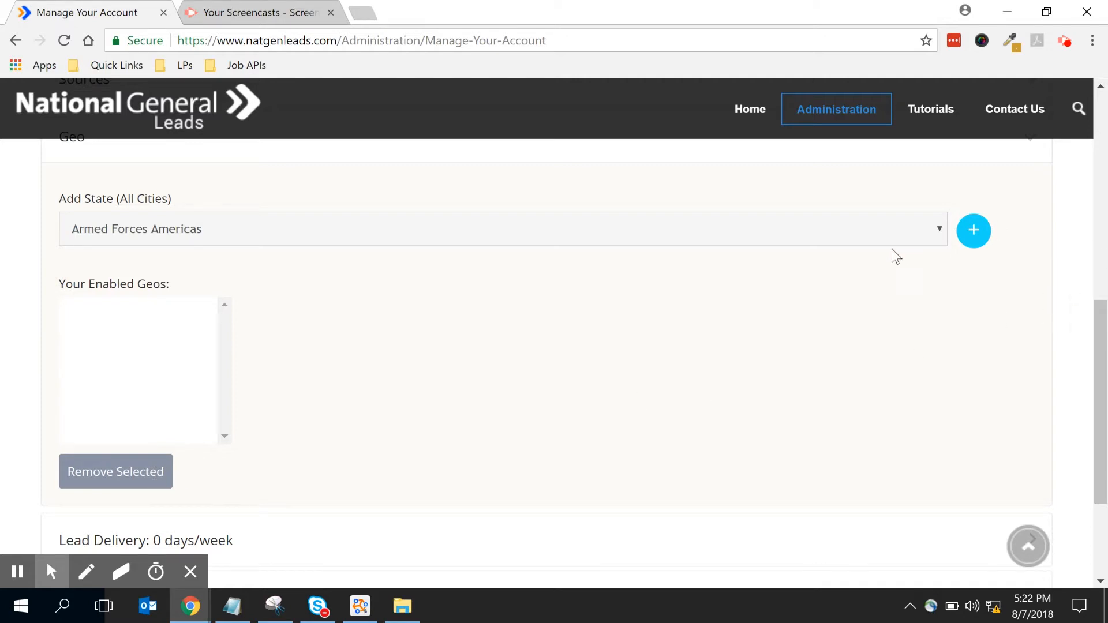
- Add Arizona, Colorado and Connecticut as enabled geo states
left_click(935, 228)
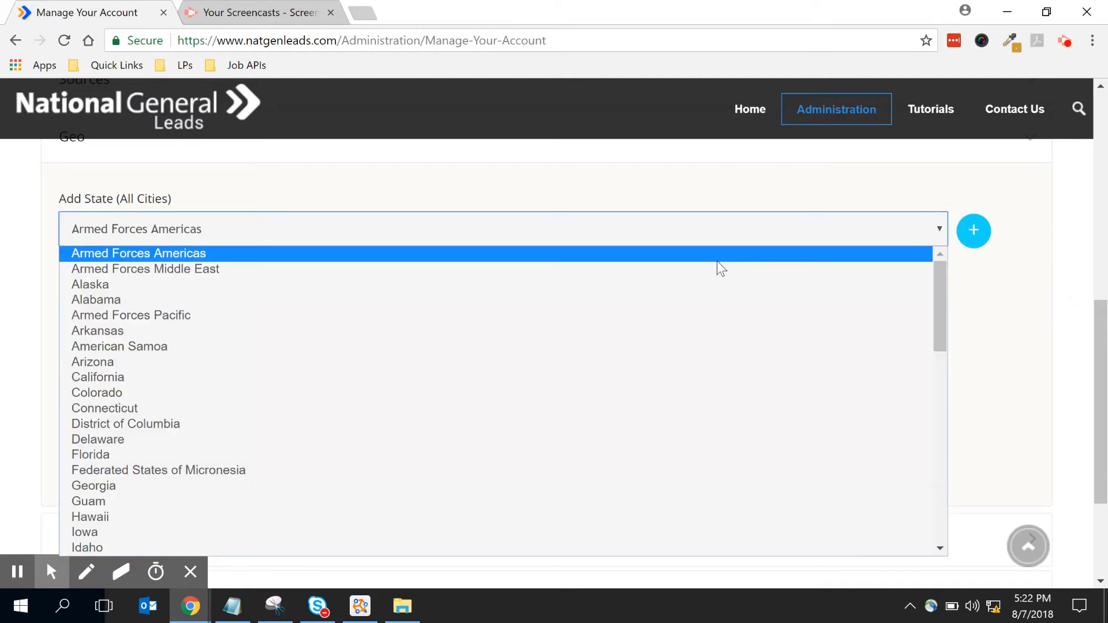
key("Escape")
left_click(639, 298)
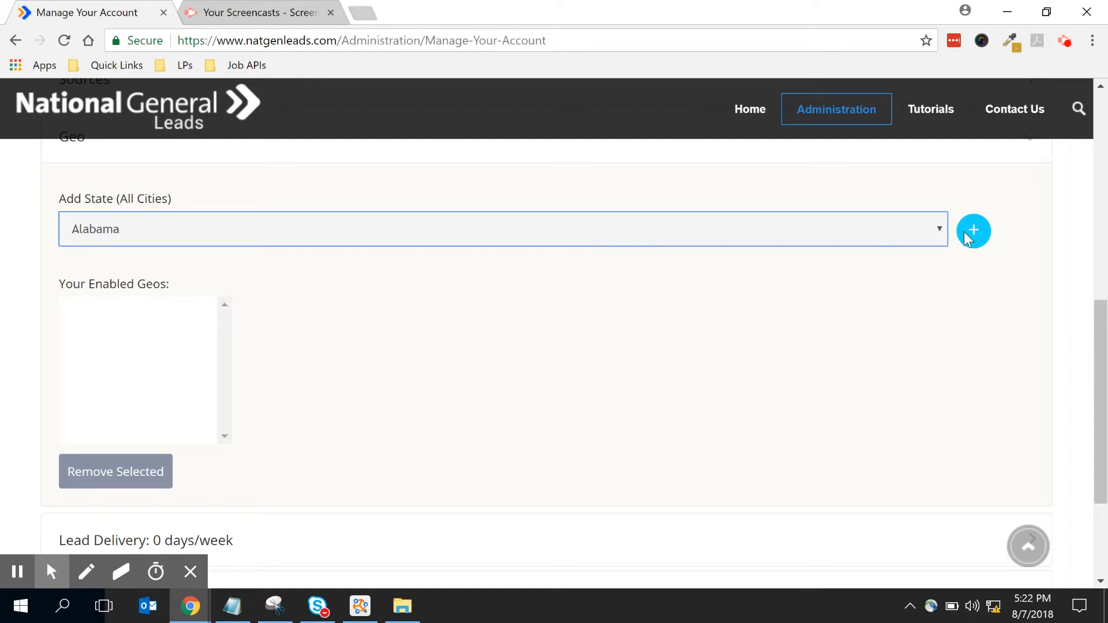
left_click(939, 228)
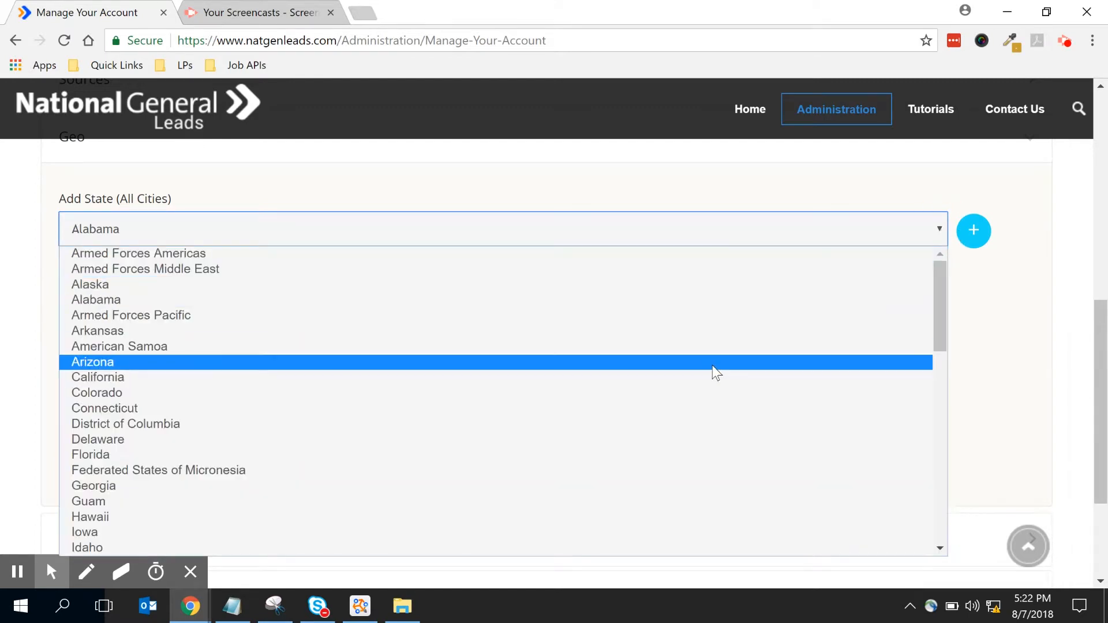
left_click(713, 364)
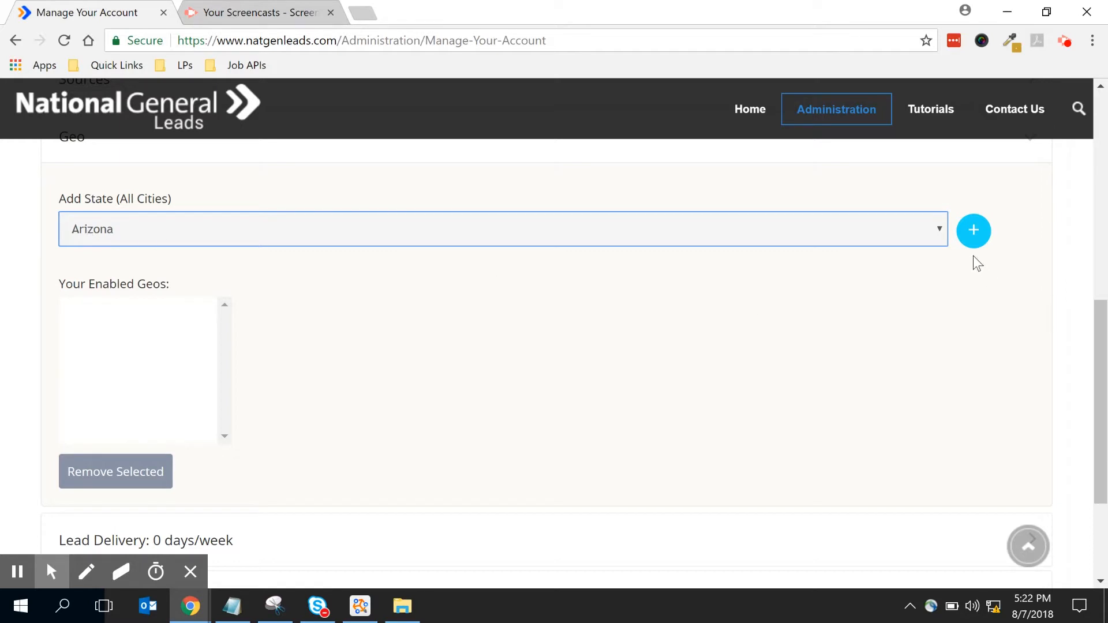
left_click(975, 232)
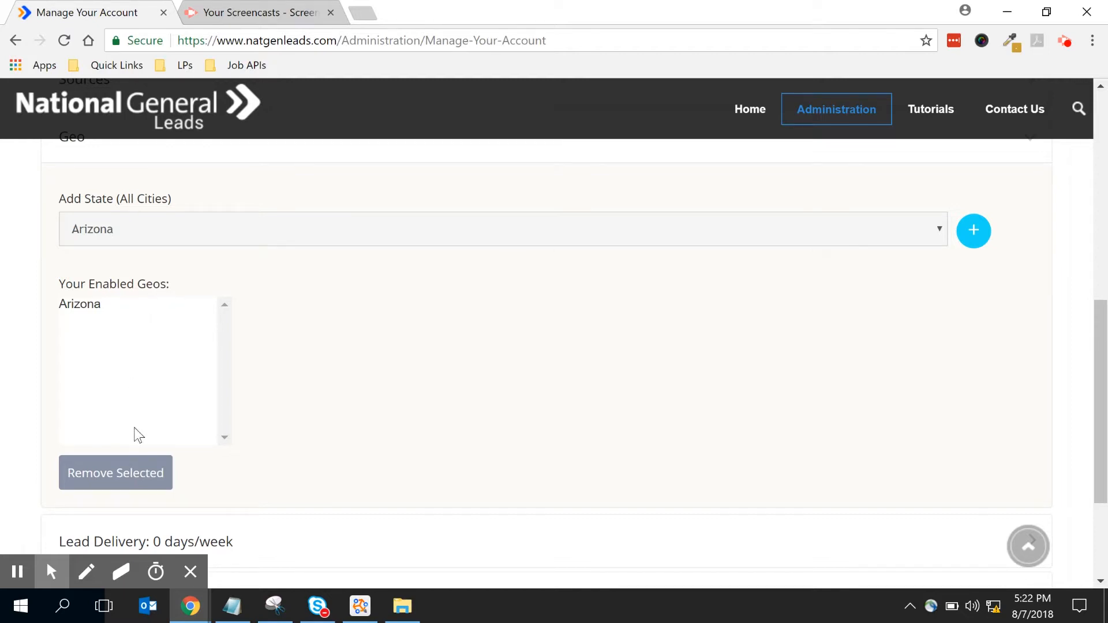
left_click(940, 231)
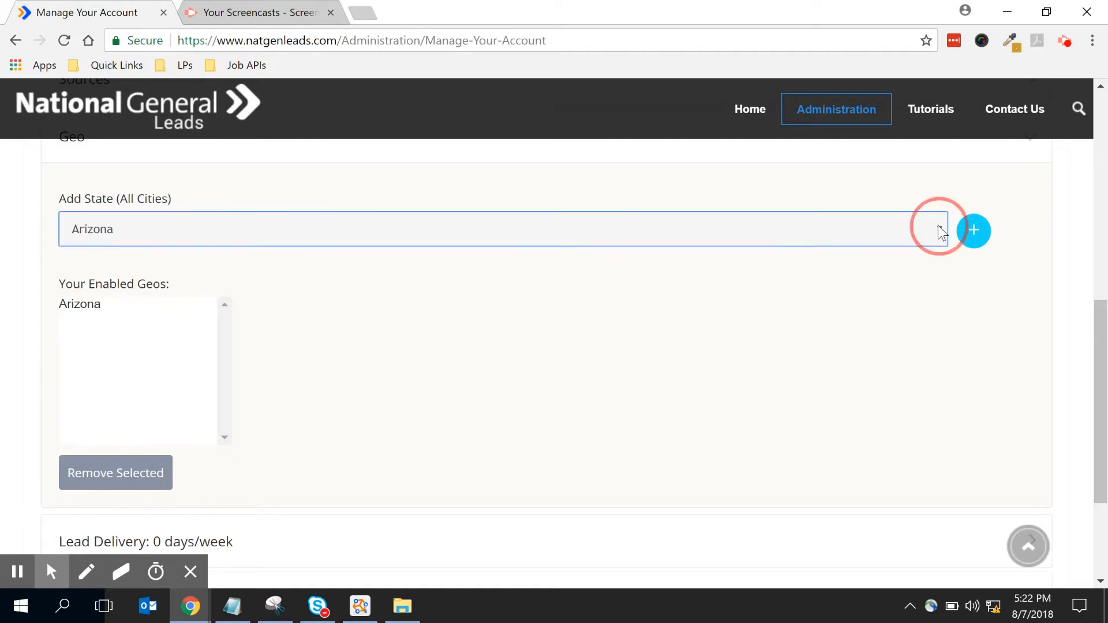
left_click(836, 391)
left_click(976, 233)
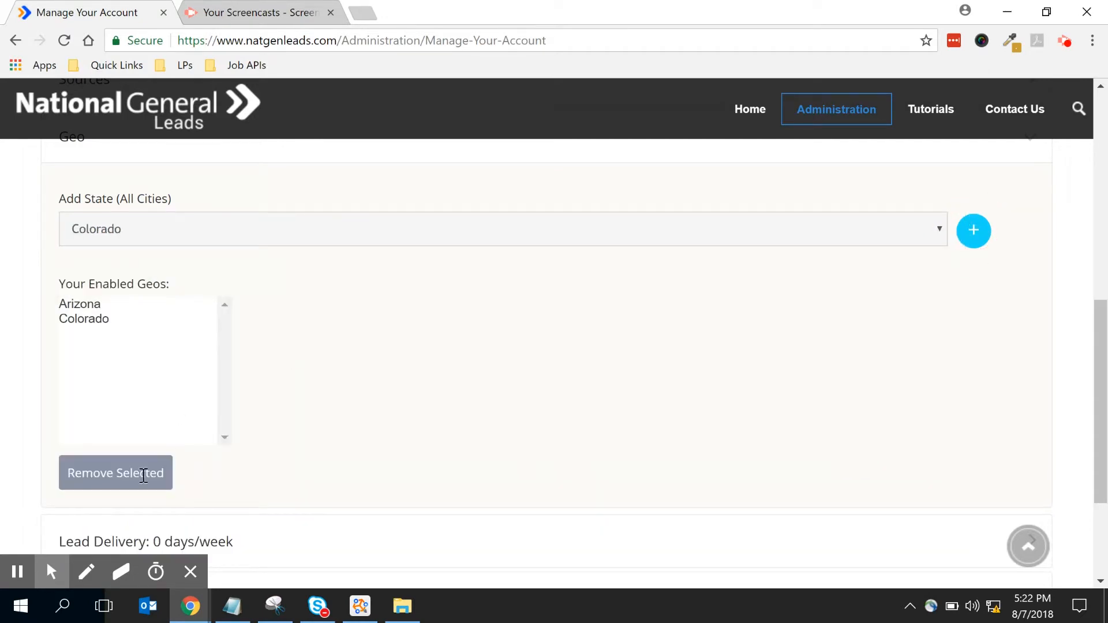
left_click(943, 231)
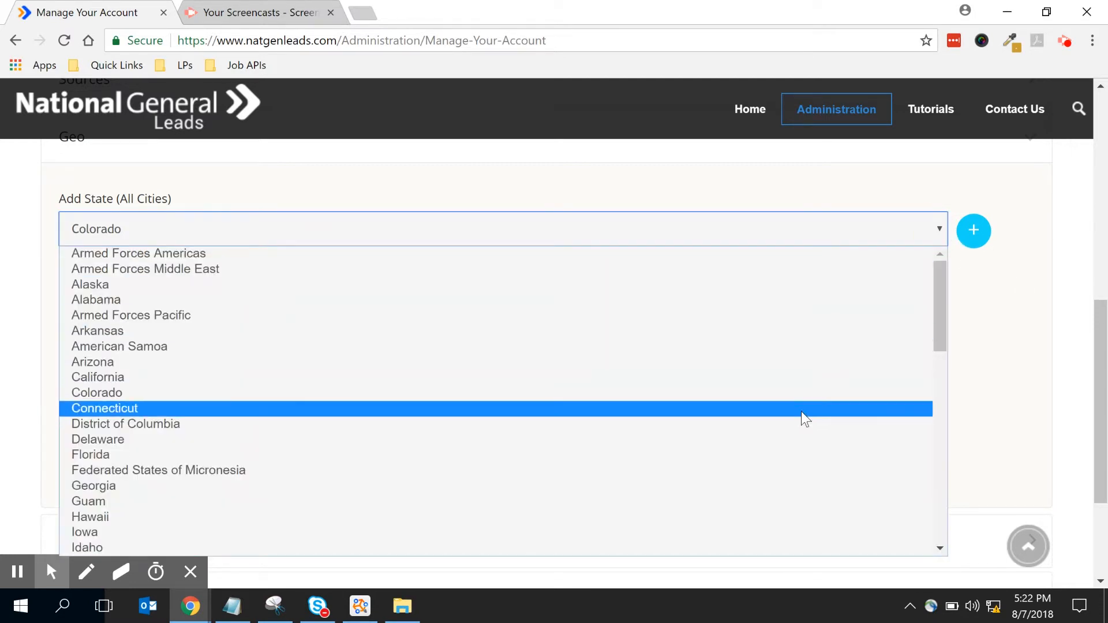
left_click(801, 411)
left_click(975, 229)
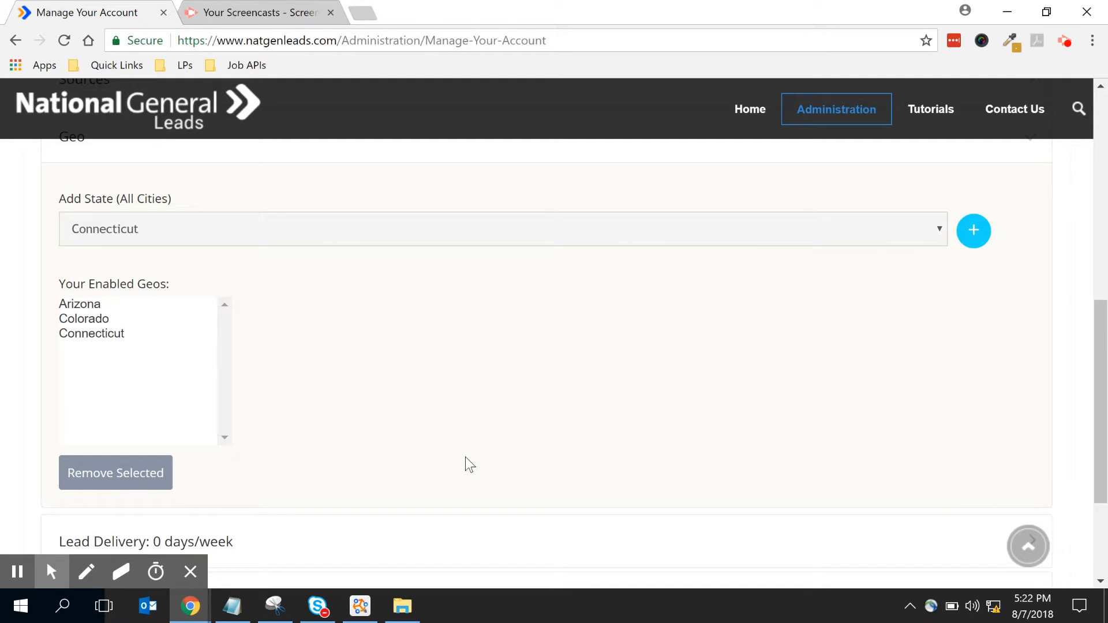
- Expand the Lead Delivery weekly schedule section
scroll(396, 324, "down", 2)
scroll(399, 321, "down", 2)
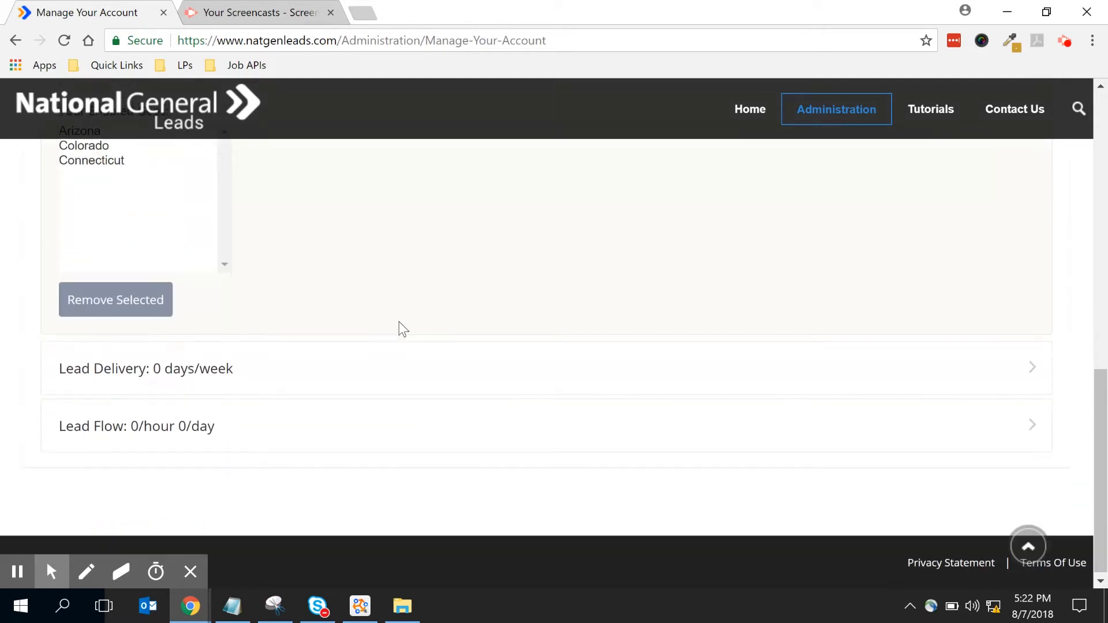
left_click(226, 370)
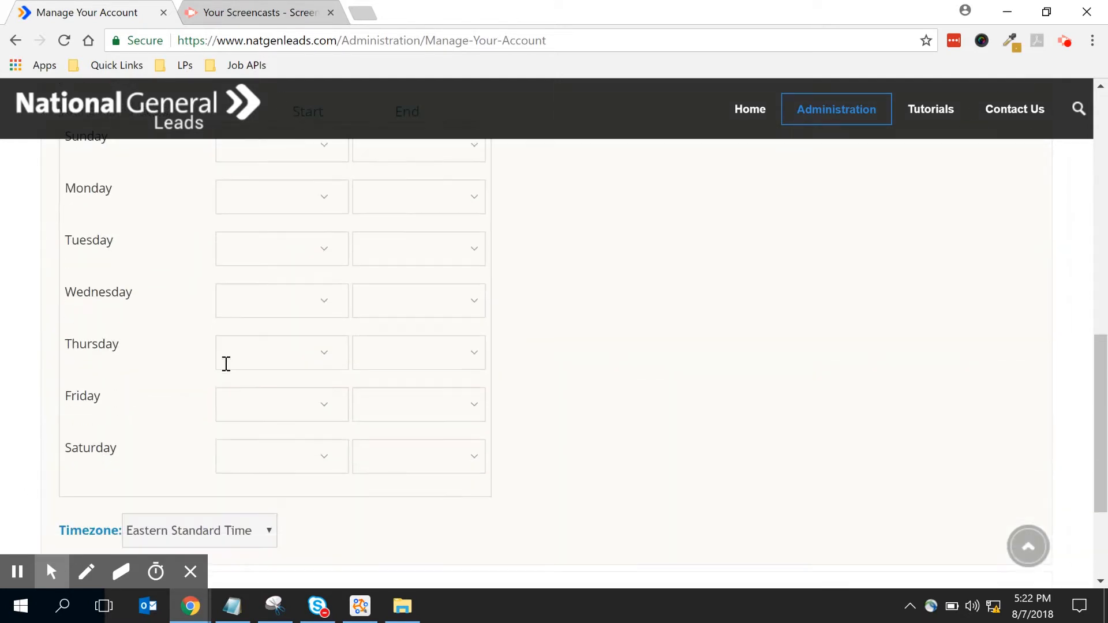
- Set Monday lead delivery hours to 7:00AM through 8:00PM
scroll(780, 440, "up", 1)
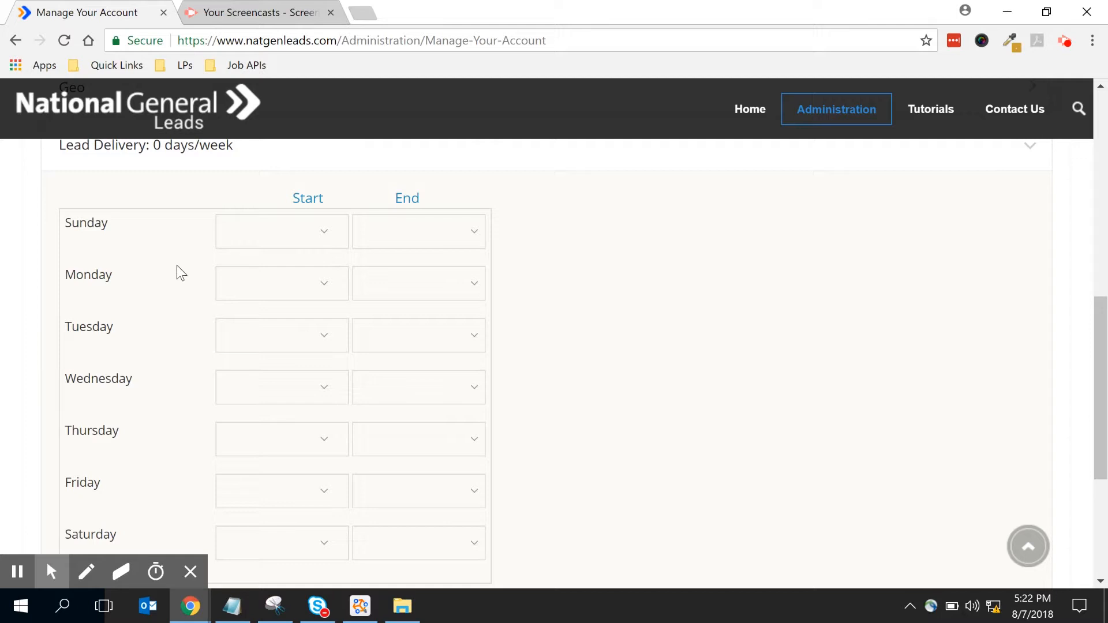
left_click(265, 290)
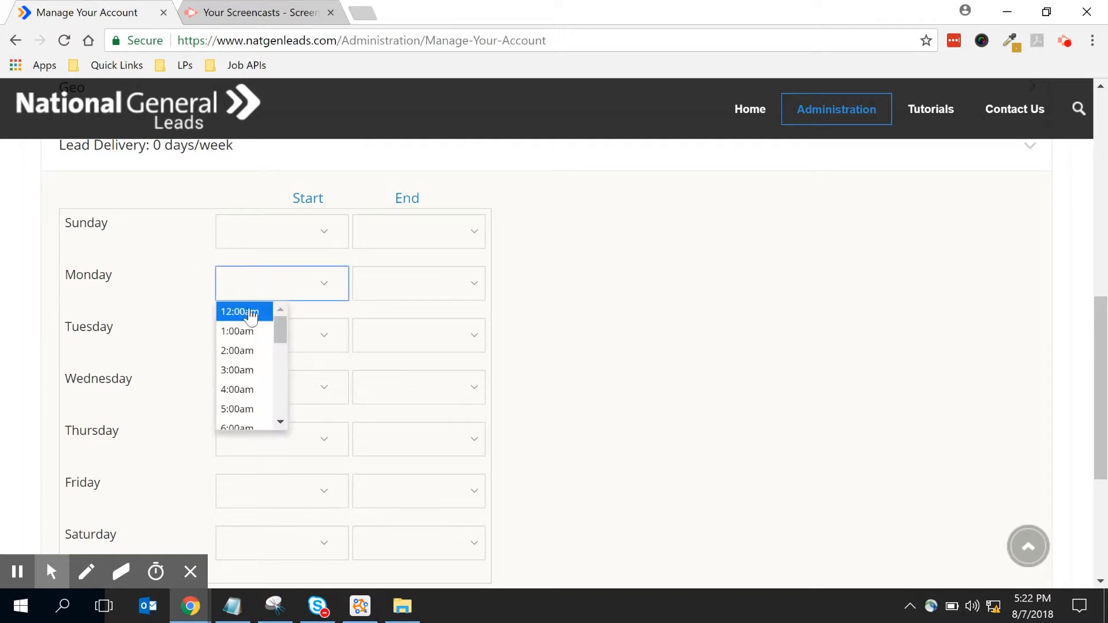
scroll(265, 405, "down", 1)
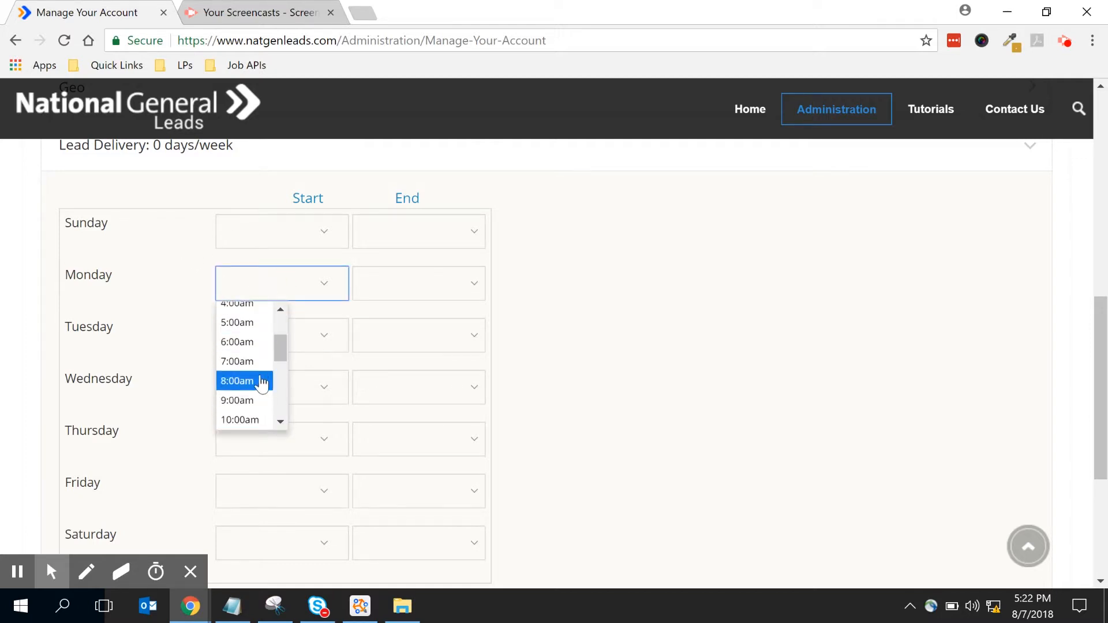
left_click(259, 362)
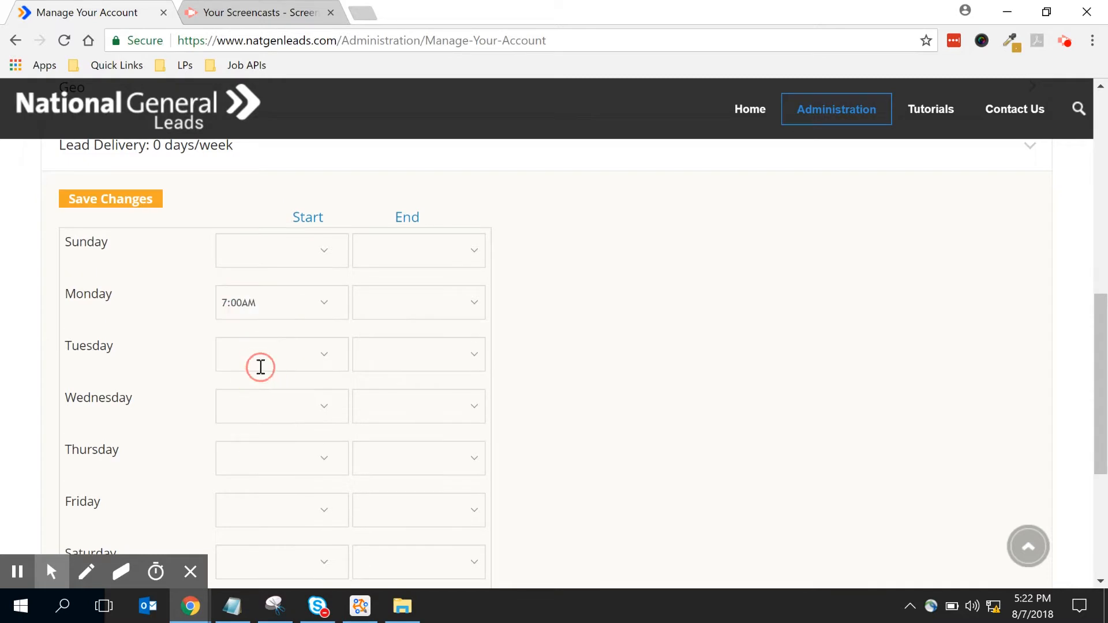
left_click(467, 297)
scroll(400, 449, "down", 1)
scroll(401, 444, "down", 2)
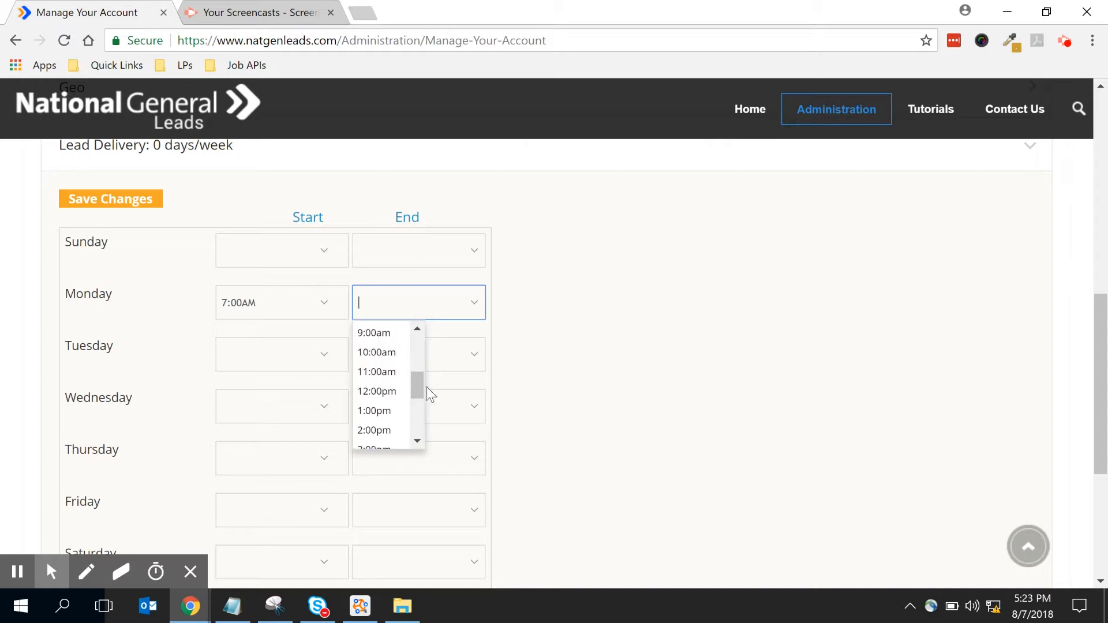
mouse_move(420, 393)
left_mouse_down()
mouse_move(412, 425)
mouse_move(416, 414)
left_mouse_up()
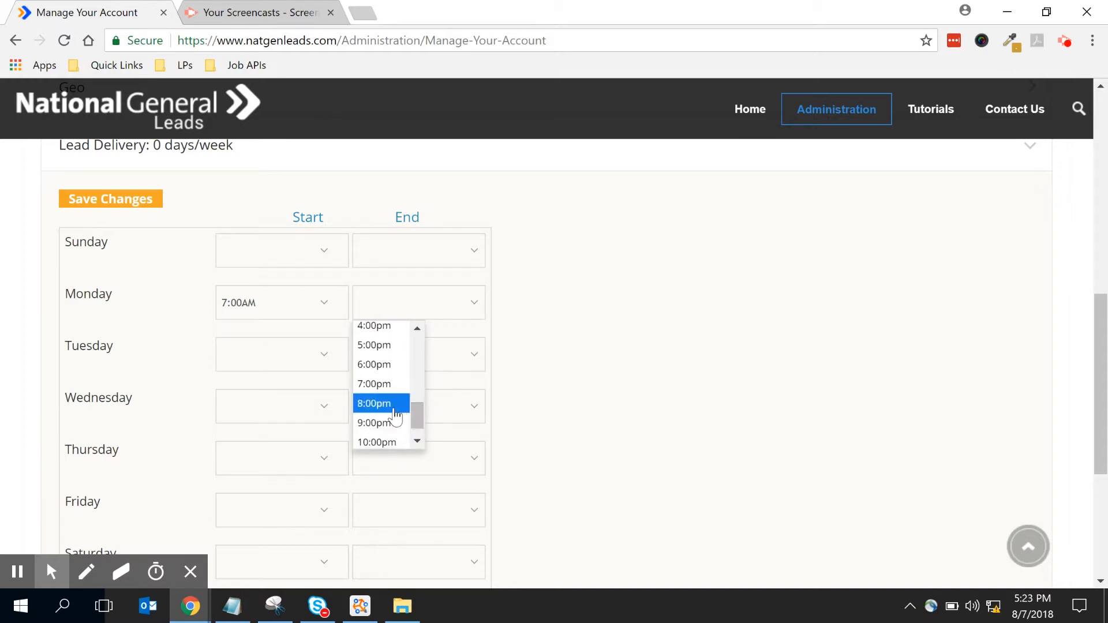
left_click(396, 404)
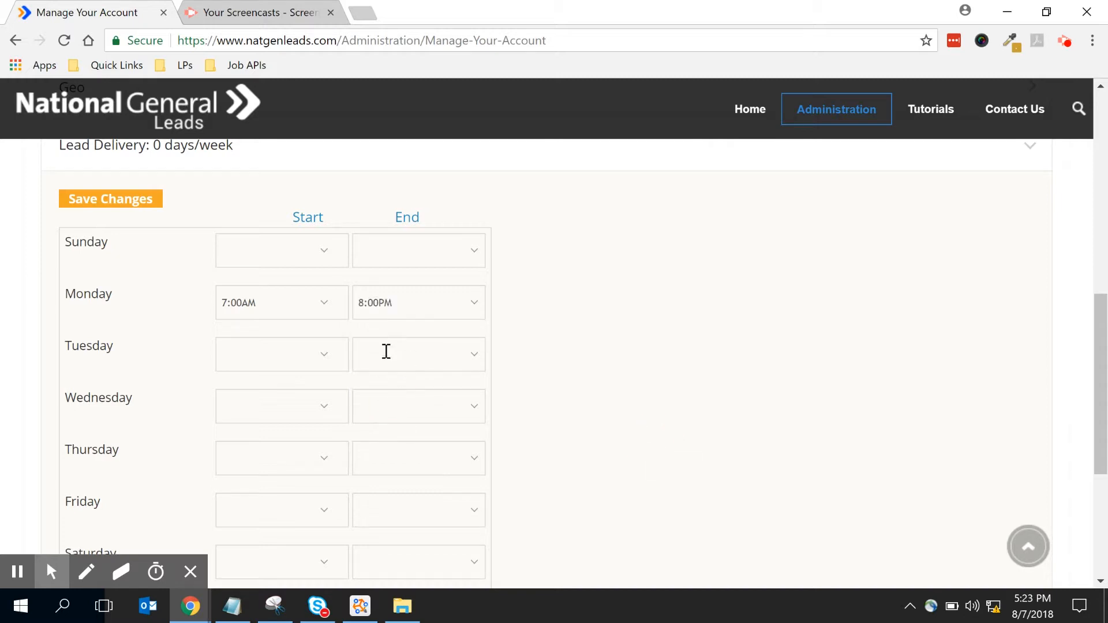
- Set Tuesday lead delivery hours to 7:00AM through 8:00PM
left_click(301, 354)
scroll(245, 478, "down", 3)
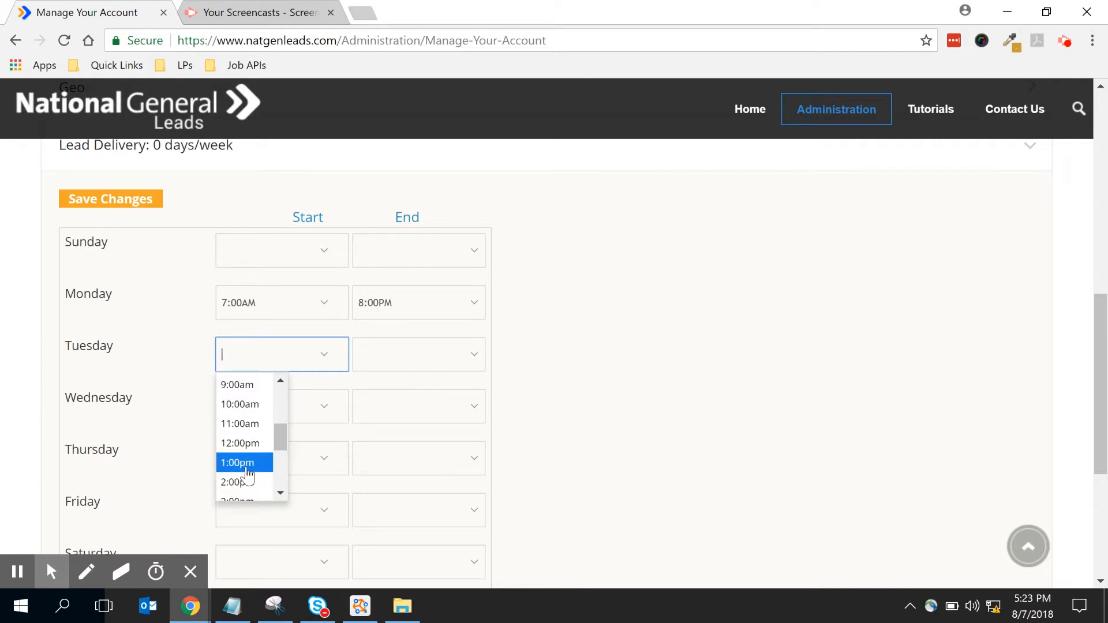
scroll(249, 470, "down", 2)
scroll(253, 456, "up", 4)
scroll(248, 456, "up", 2)
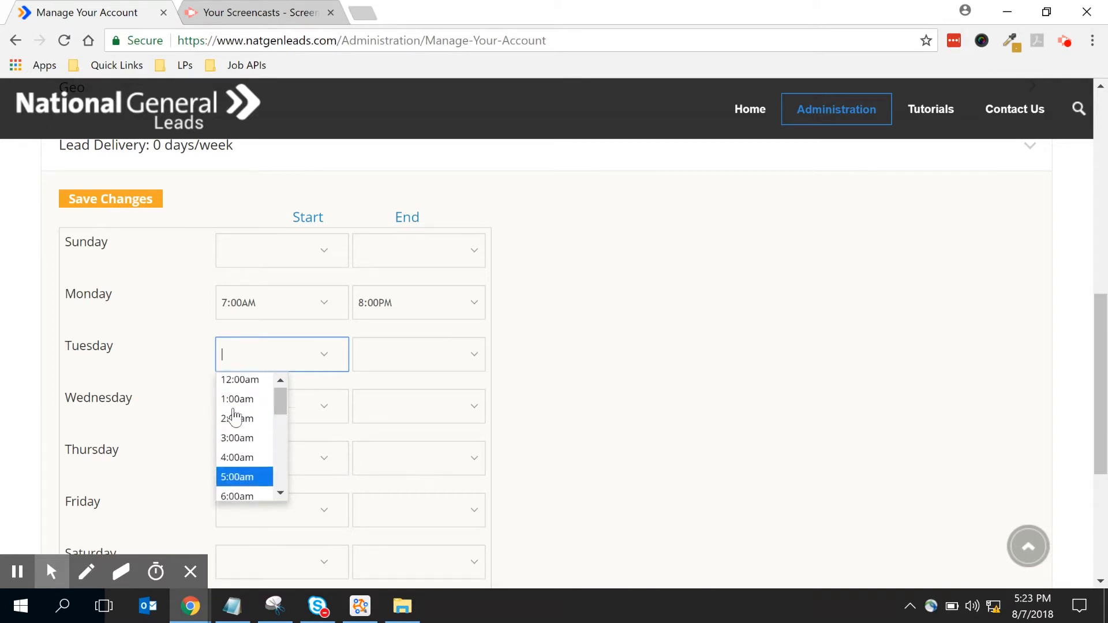
scroll(239, 479, "down", 1)
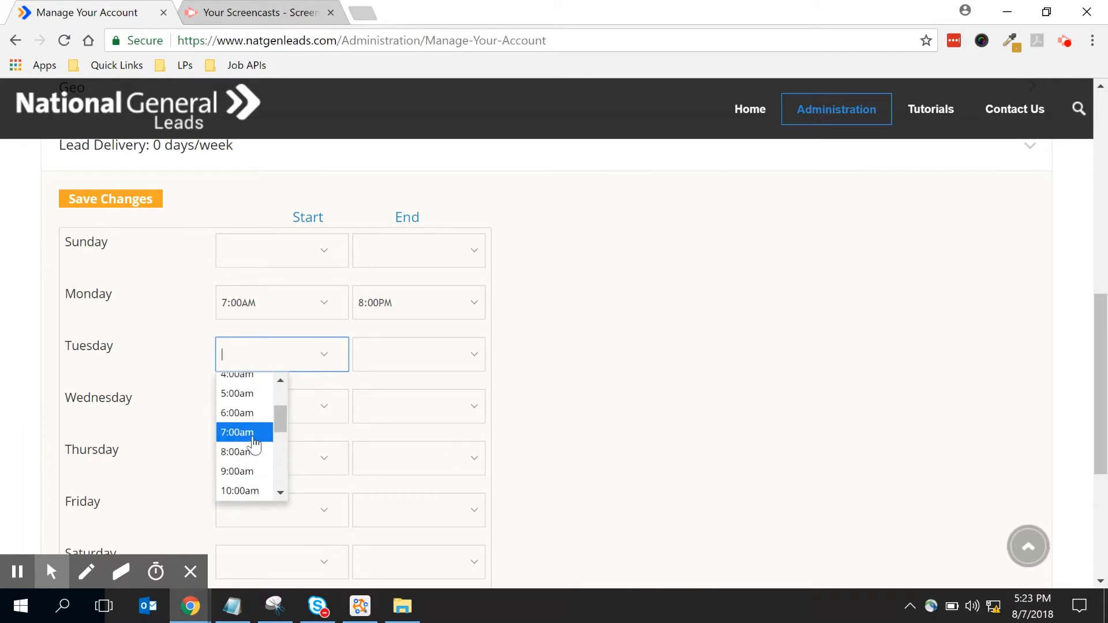
left_click(251, 433)
left_click(438, 353)
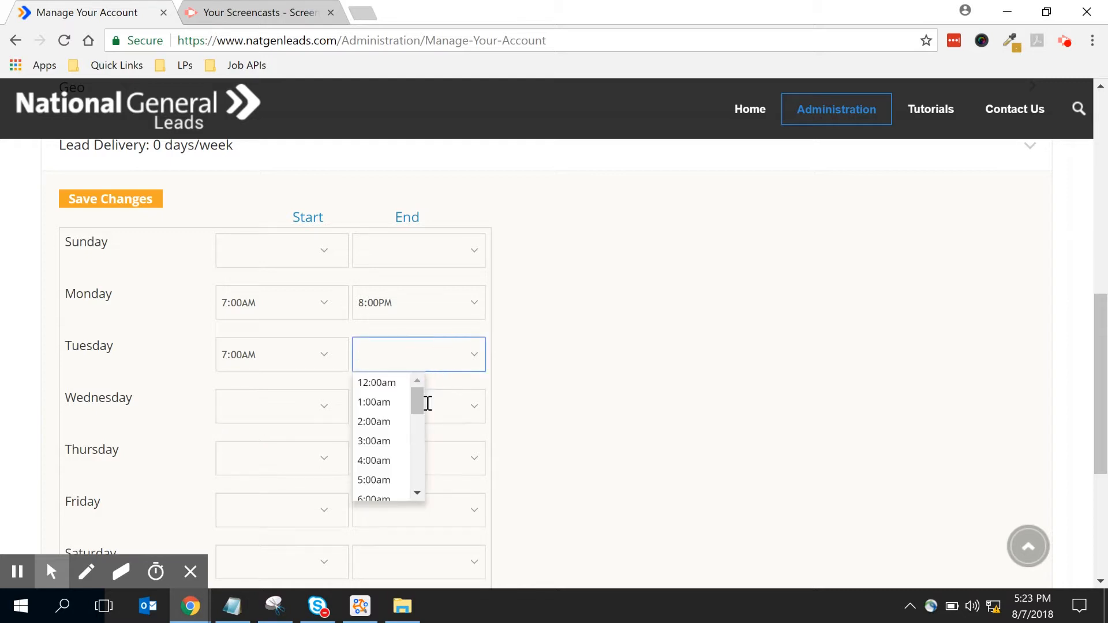
left_click_drag(420, 408, 414, 433)
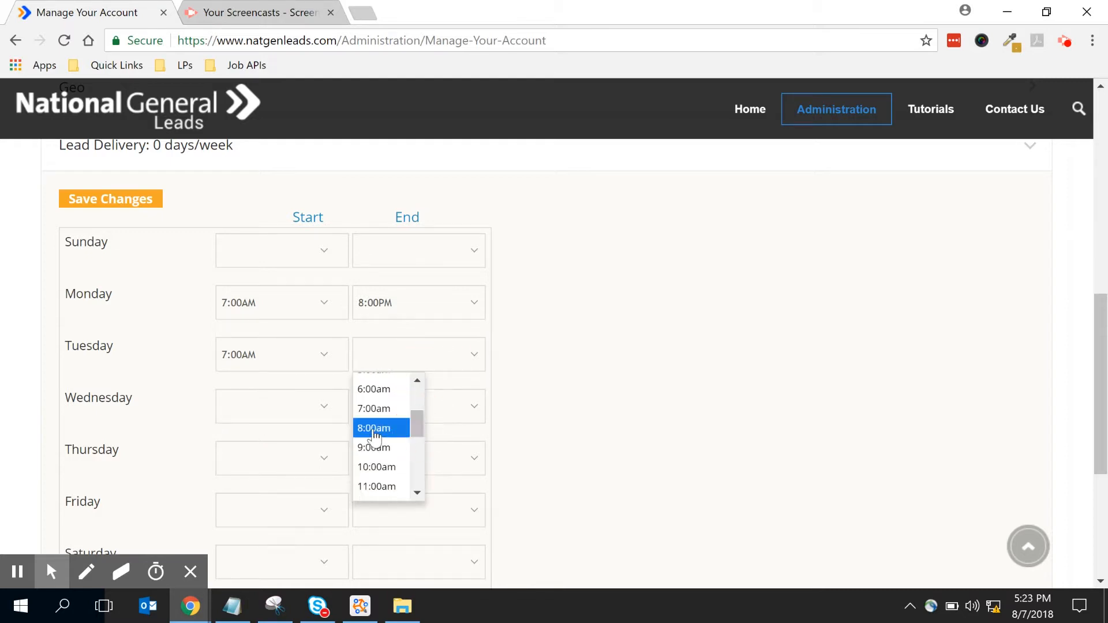
scroll(372, 487, "down", 3)
scroll(376, 477, "down", 2)
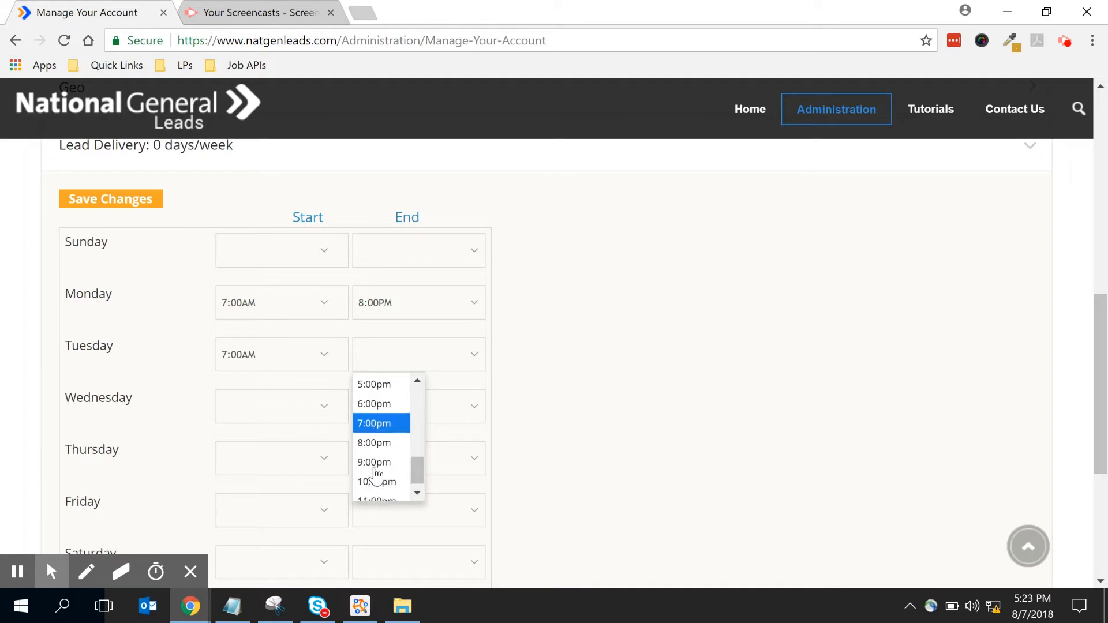
left_click(376, 430)
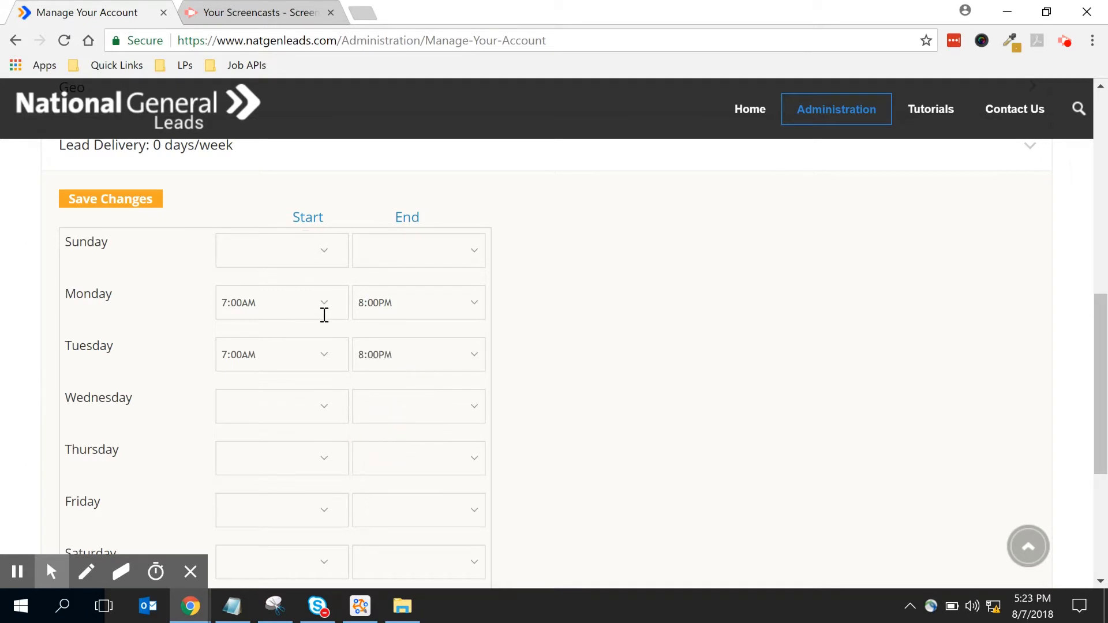
- Leave the timezone on Eastern Standard Time and clear the stray Saturday highlight
left_click_drag(695, 553, 663, 492)
scroll(664, 487, "down", 3)
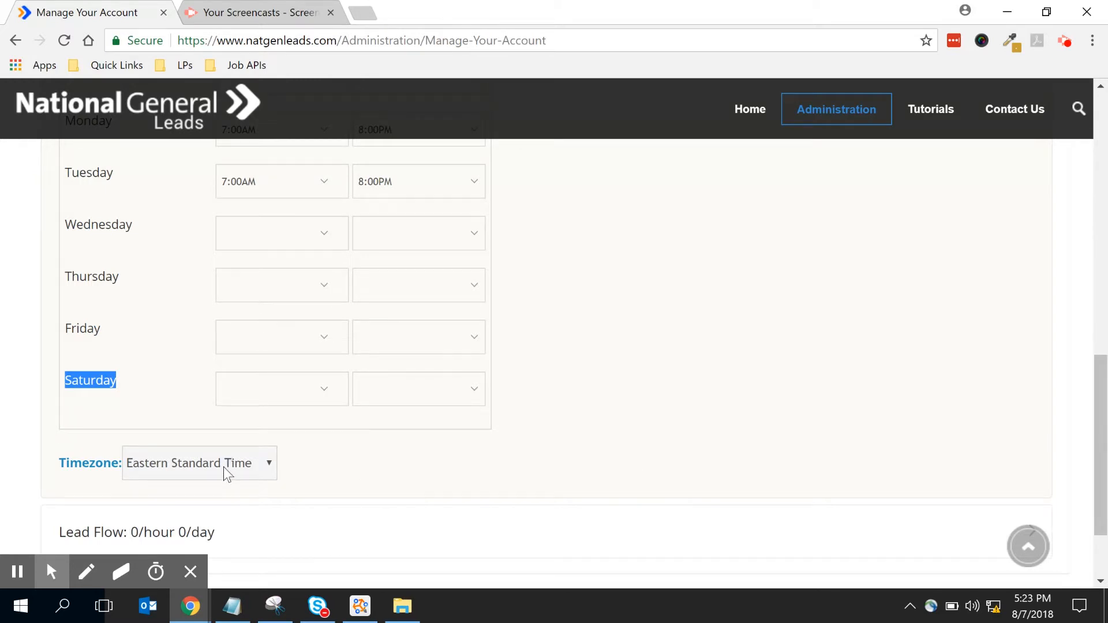
left_click(725, 426)
scroll(612, 379, "down", 2)
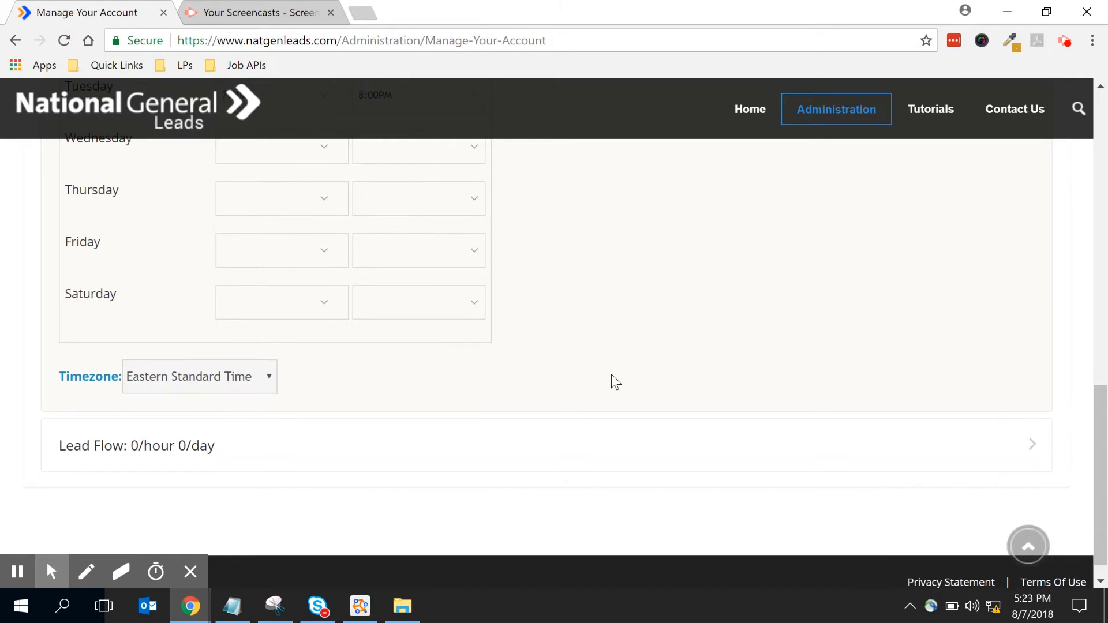
- Expand Lead Flow and set Hourly Lead Cap to 5 and Daily Lead Cap to 15
left_click(160, 447)
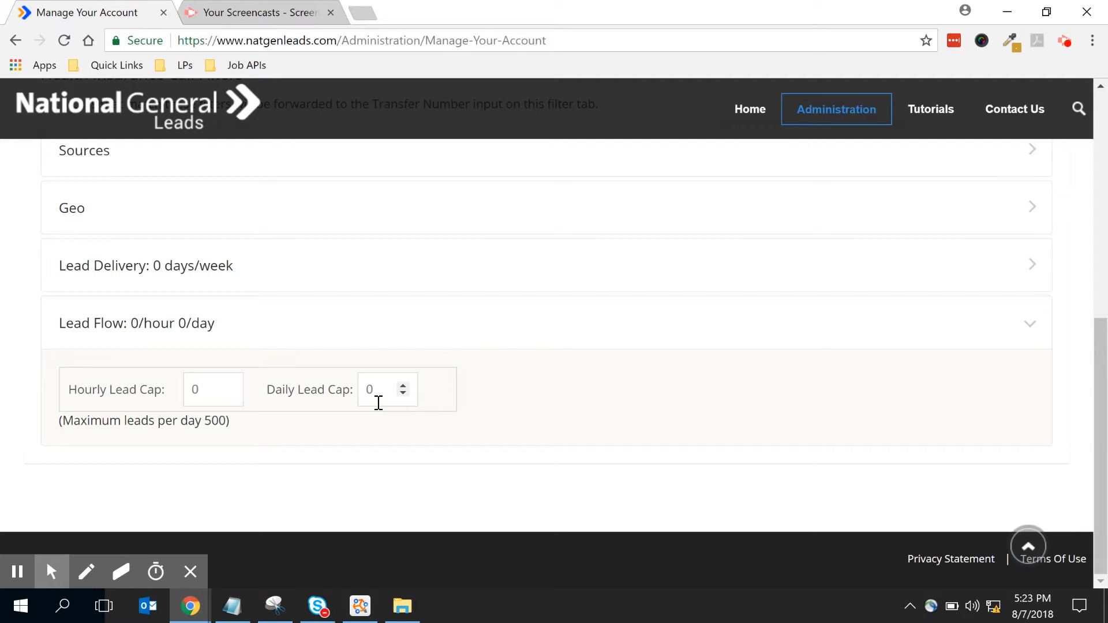
left_click(229, 386)
left_click(228, 386)
left_click(229, 385)
left_click(230, 386)
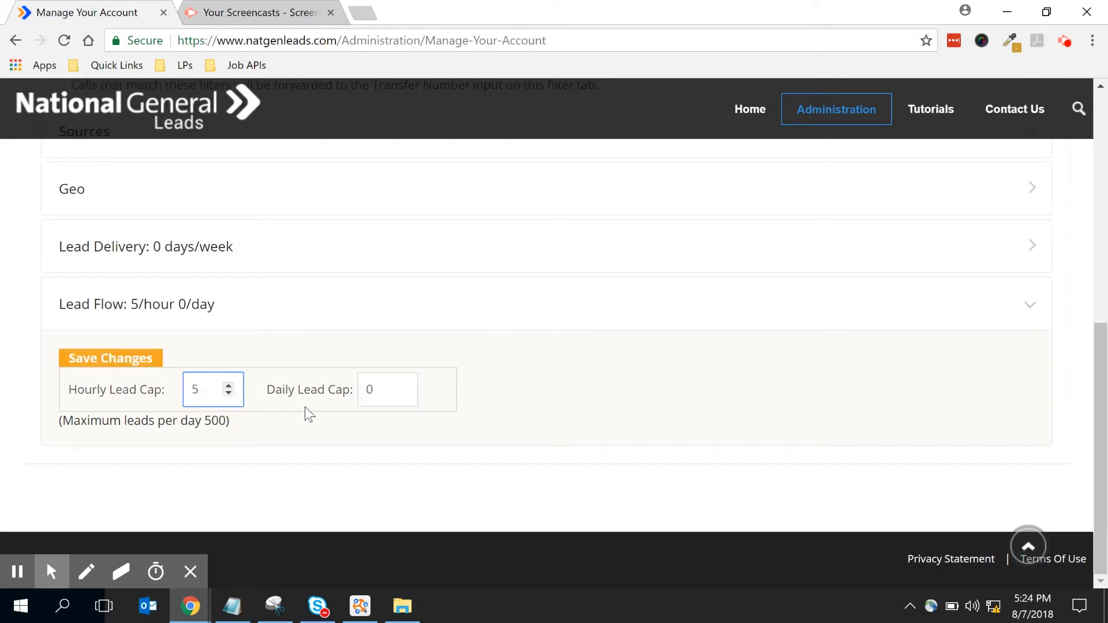
left_click(403, 386)
left_click(403, 387)
left_click(403, 387)
left_click(403, 394)
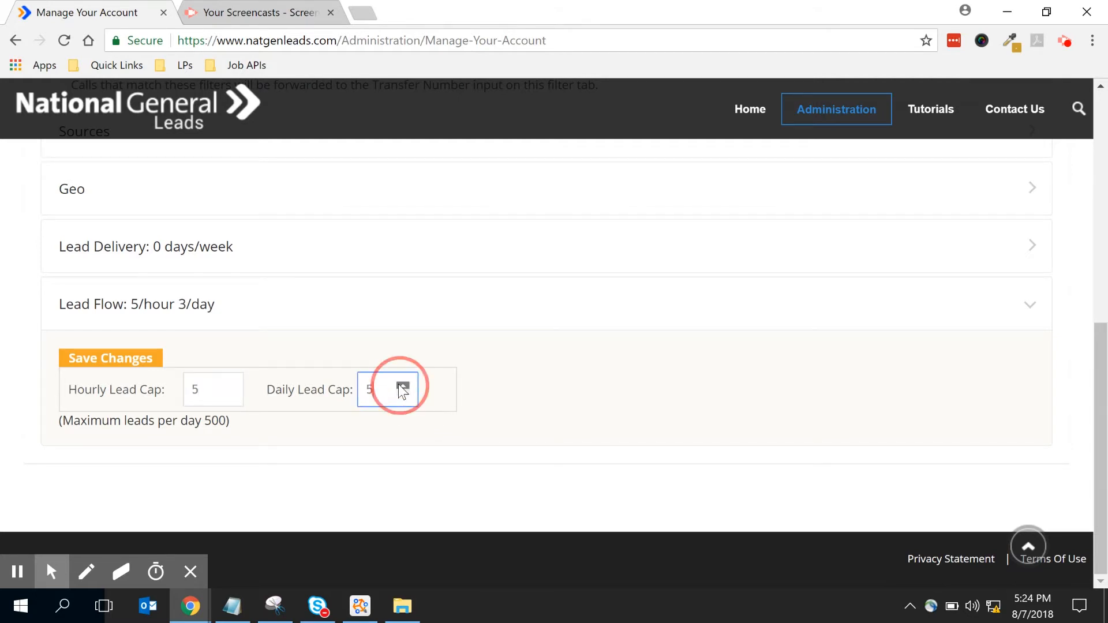
left_click(403, 386)
left_click(620, 428)
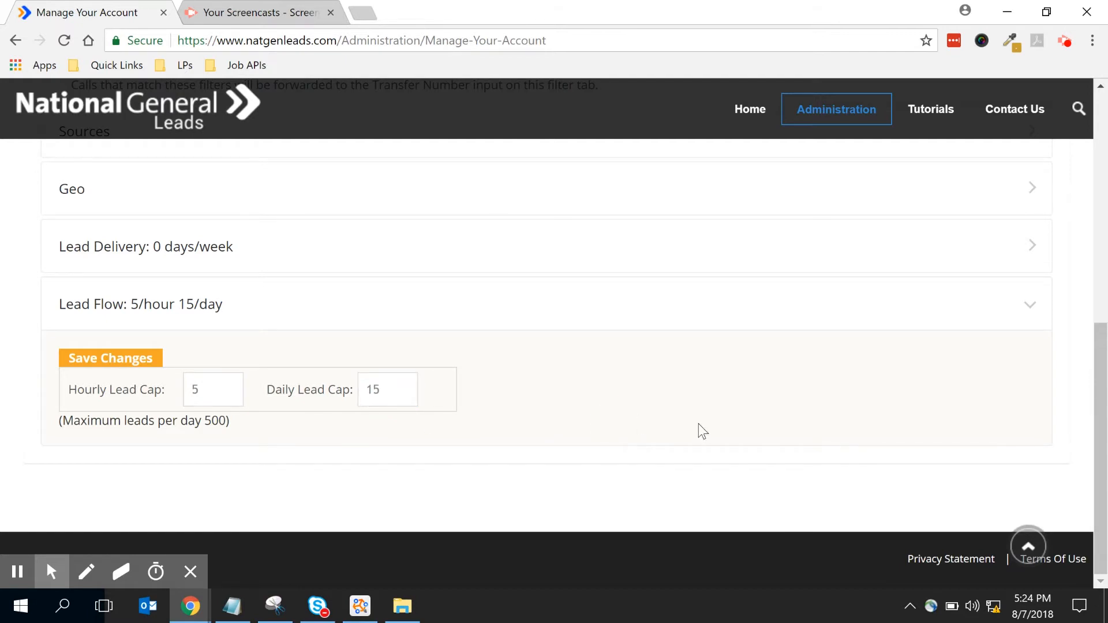
- Save the new lead cap settings
scroll(700, 426, "up", 3)
scroll(550, 427, "down", 2)
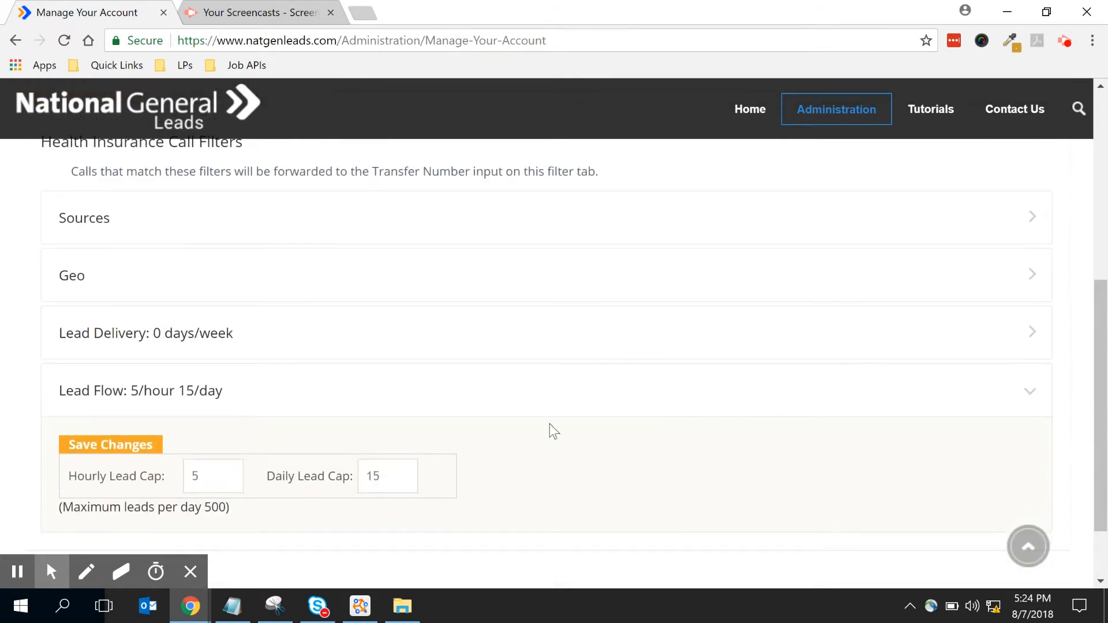
left_click(122, 447)
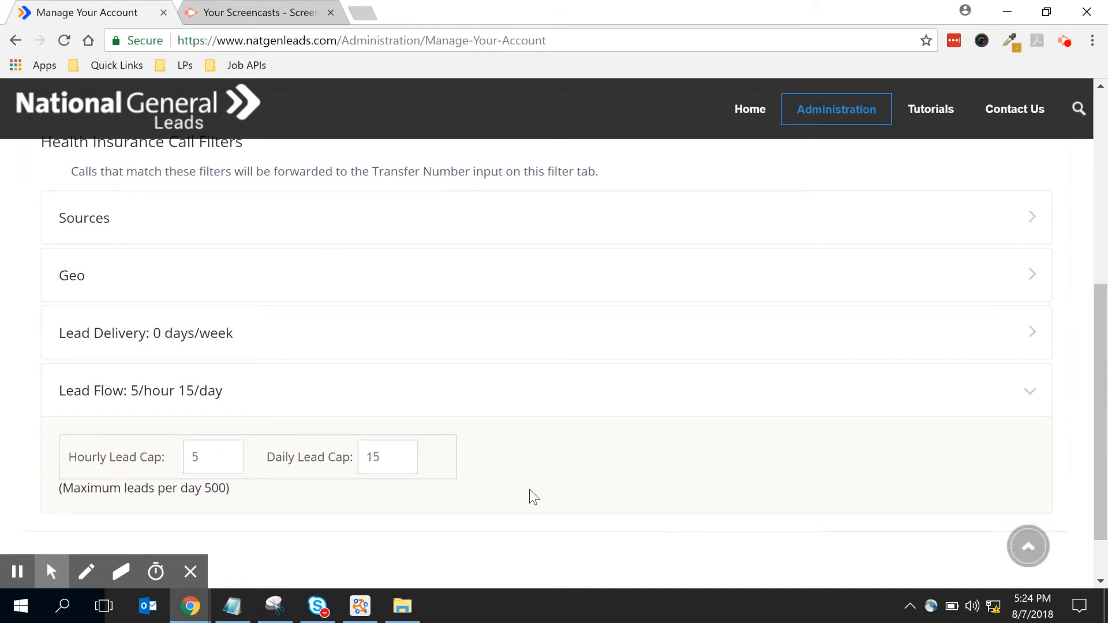
scroll(530, 491, "down", 2)
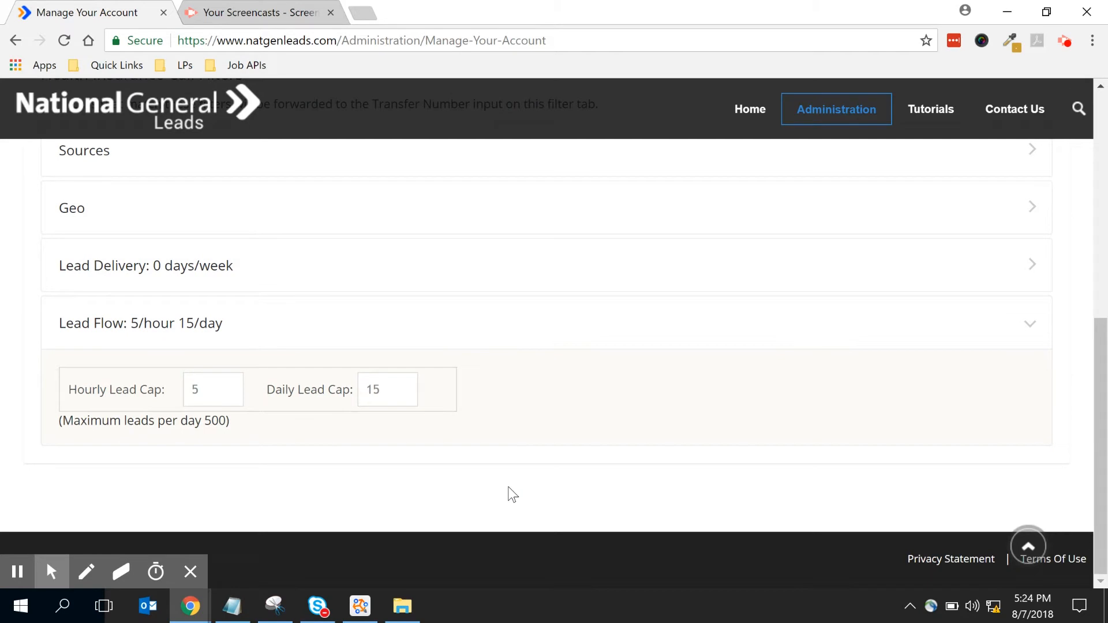
scroll(508, 494, "up", 6)
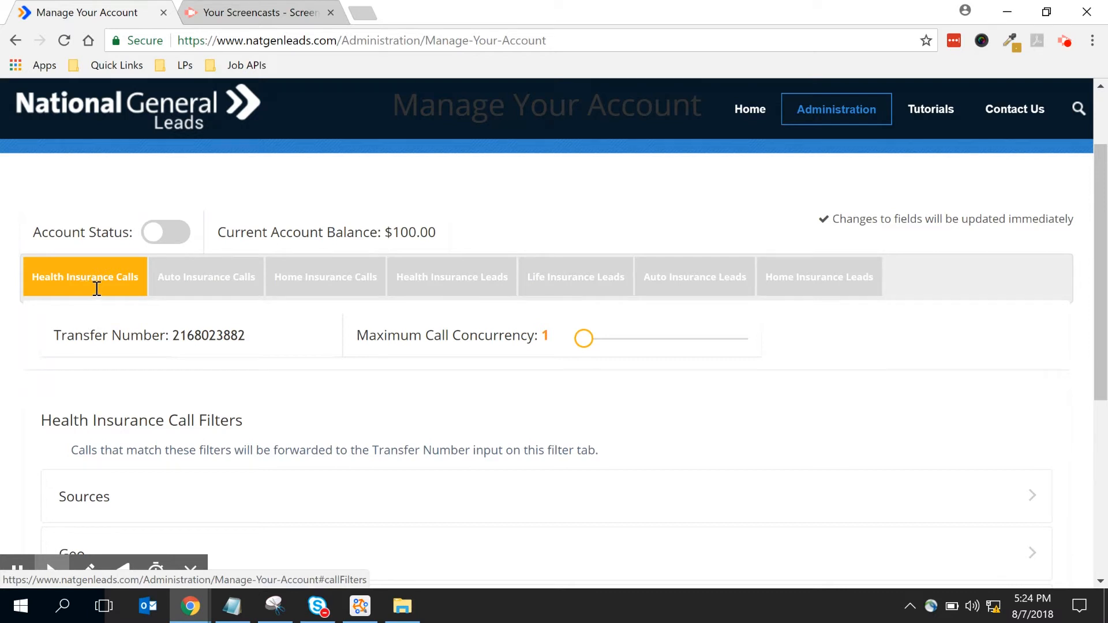
scroll(140, 382, "down", 3)
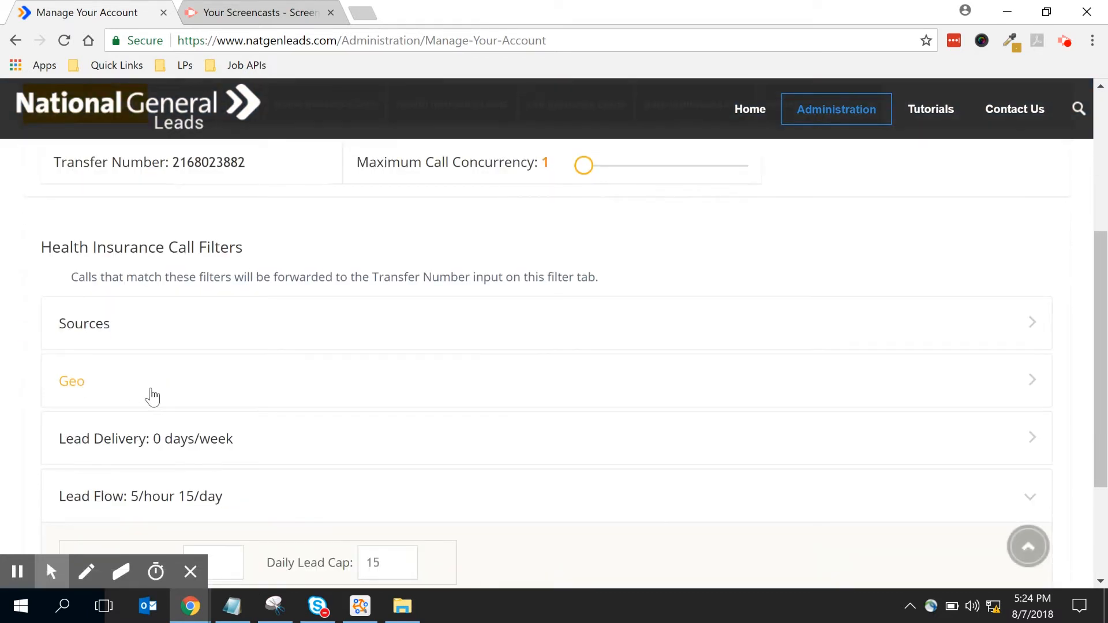
scroll(151, 396, "up", 3)
- Switch to the Health Insurance Leads tab and attempt to toggle the All Web Leads and Mass Nexus sources
left_click(455, 293)
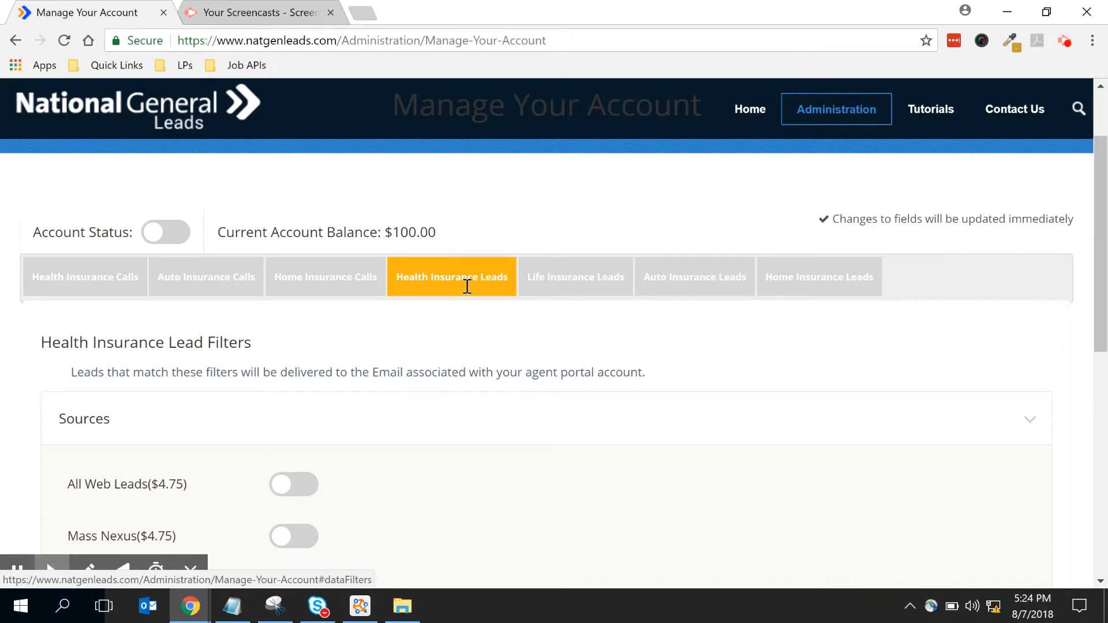
scroll(467, 287, "down", 1)
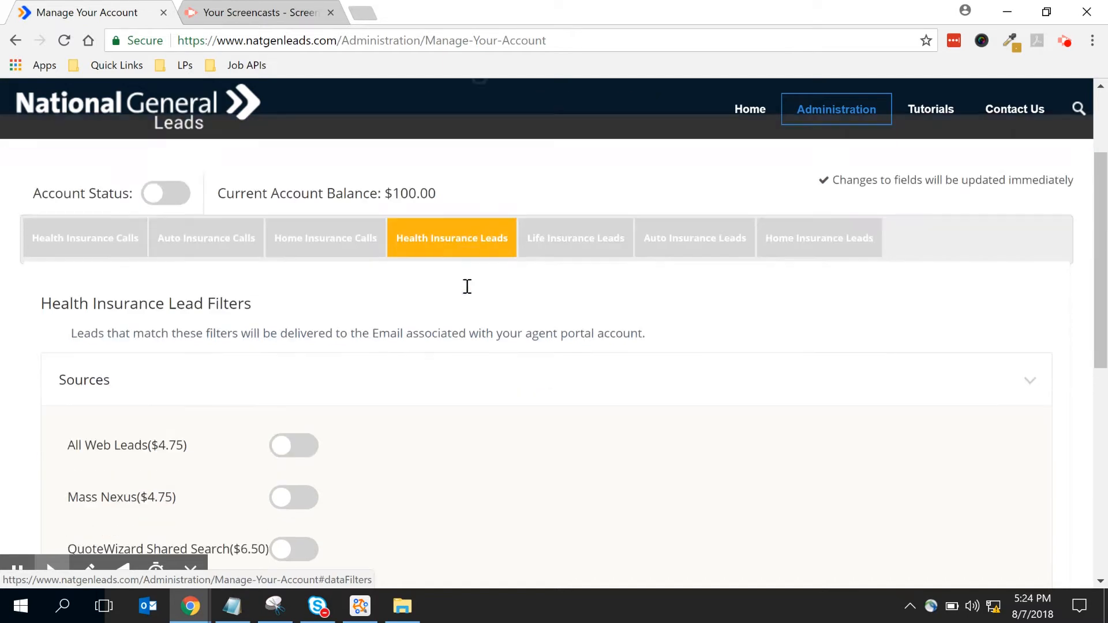
scroll(336, 344, "down", 1)
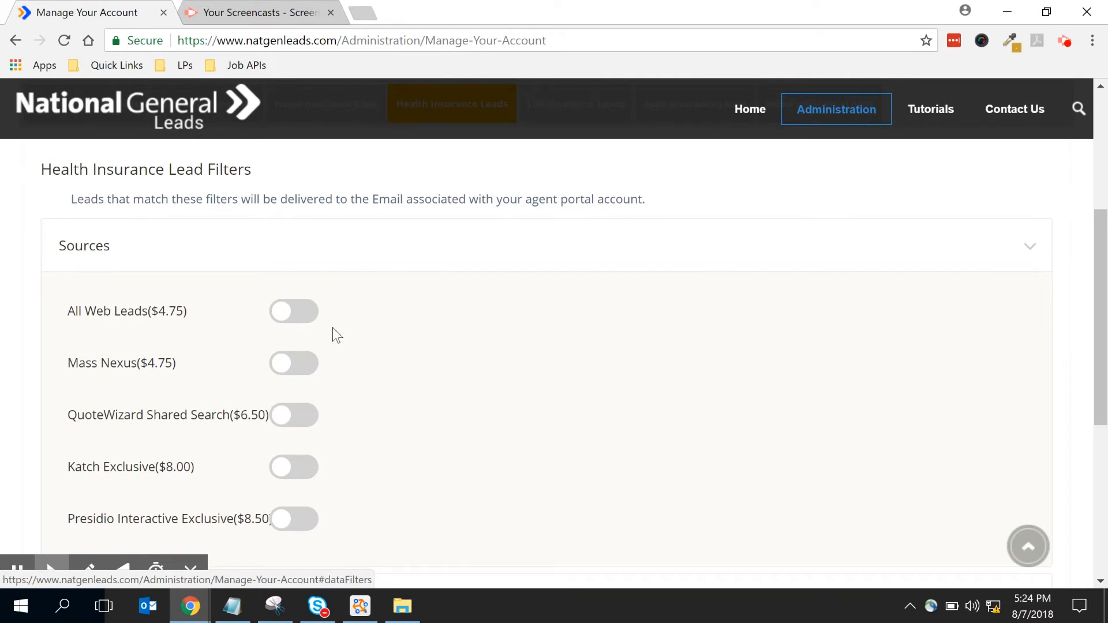
double_click(311, 321)
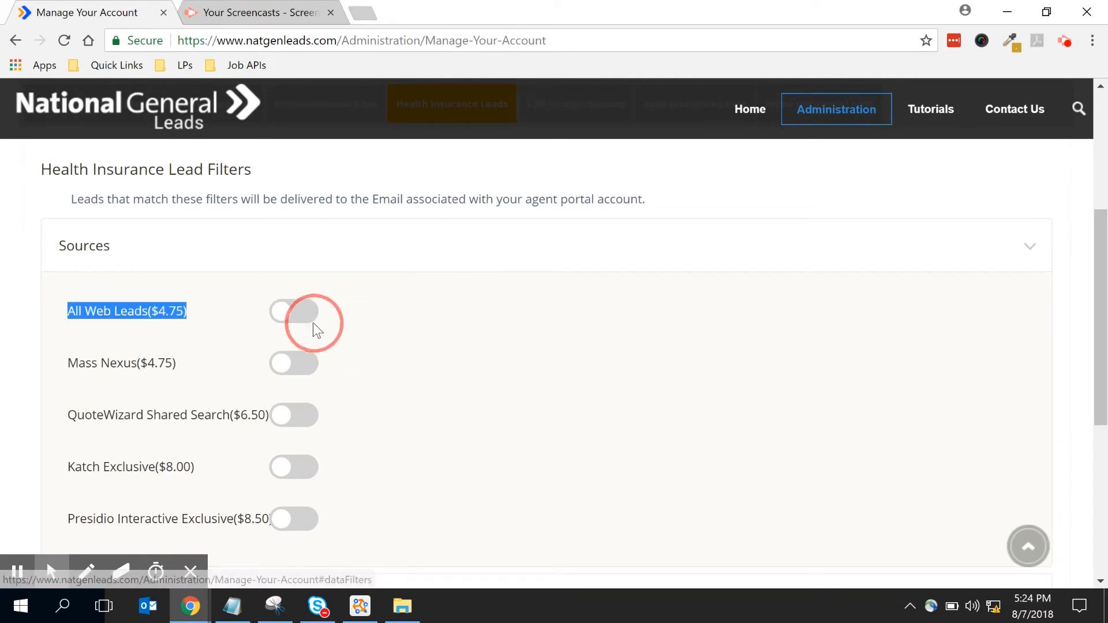
double_click(283, 364)
left_click_drag(289, 363, 319, 364)
left_click_drag(278, 313, 375, 328)
left_click(307, 368)
left_click_drag(278, 315, 327, 366)
left_click(359, 385)
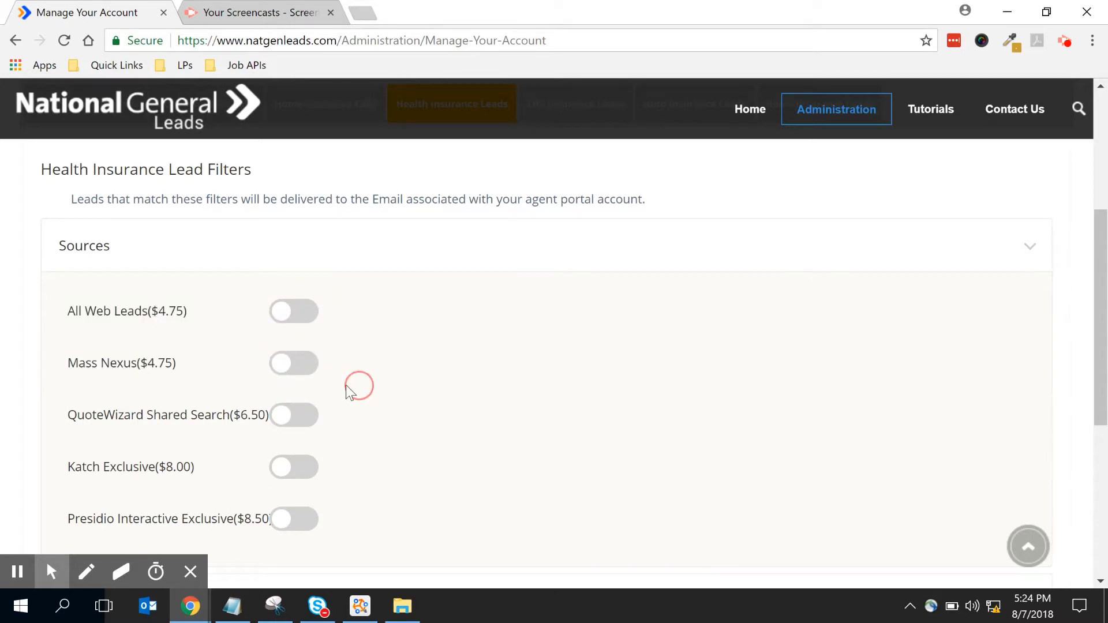
- Turn on the QuoteWizard Shared Search, Mass Nexus and Katch Exclusive sources
left_click(297, 415)
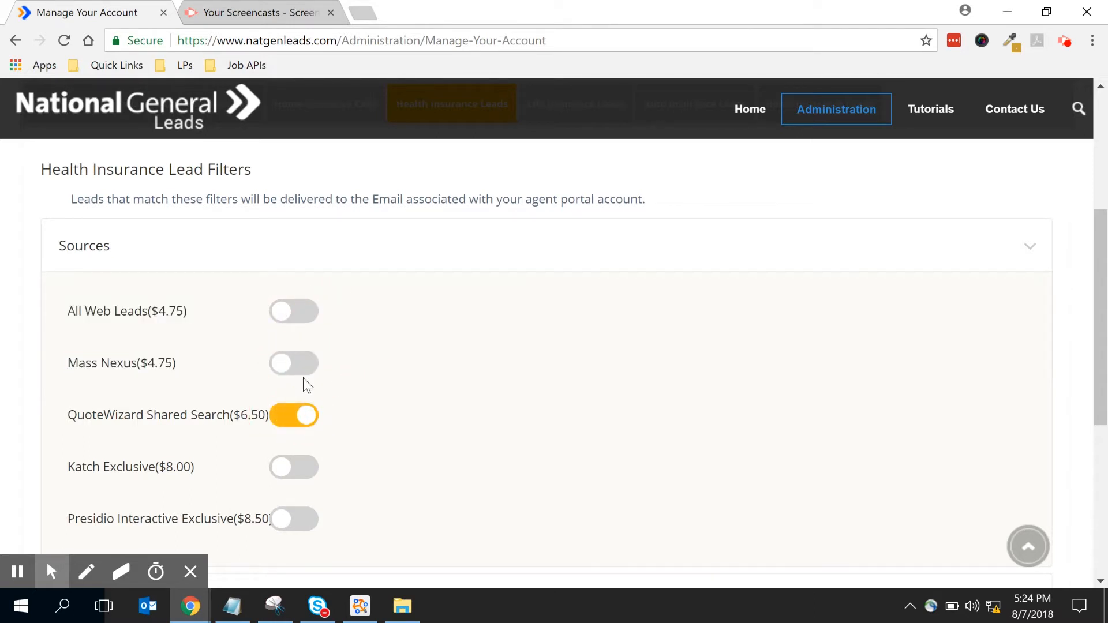
left_click(279, 366)
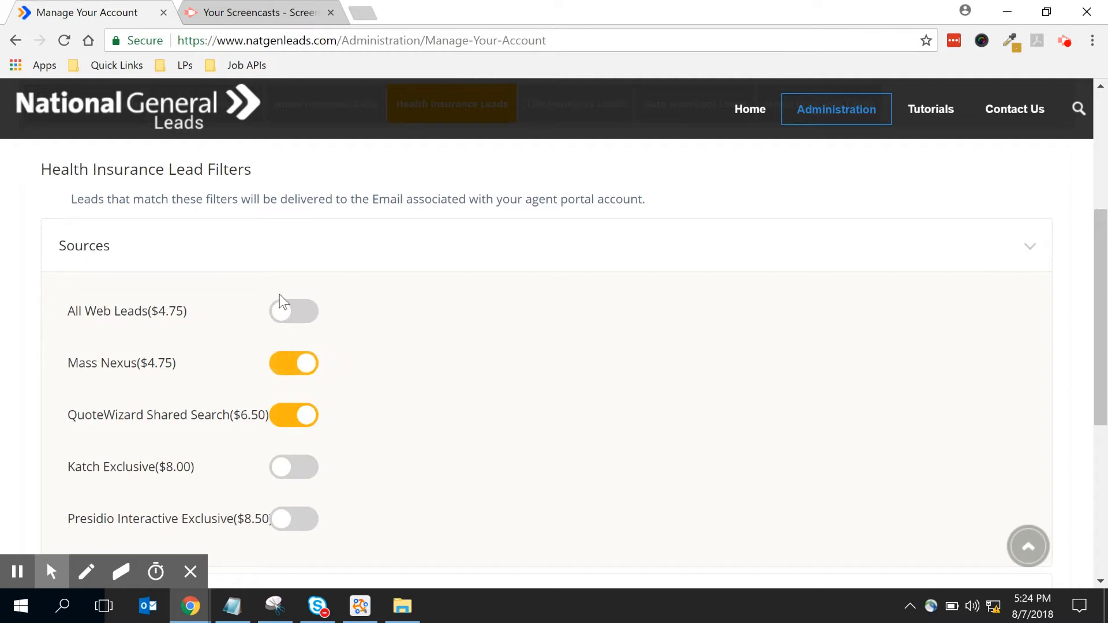
left_click_drag(285, 312, 350, 366)
left_click(289, 469)
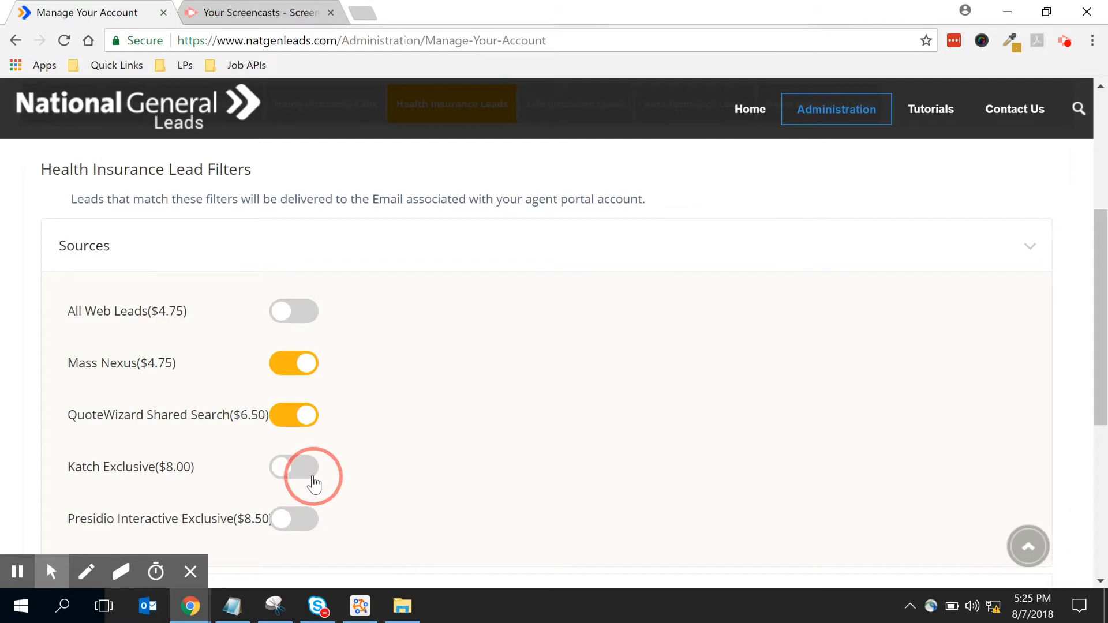
left_click_drag(284, 521, 341, 519)
- Expand the Geo filter and add Arizona as an enabled state
scroll(347, 508, "down", 2)
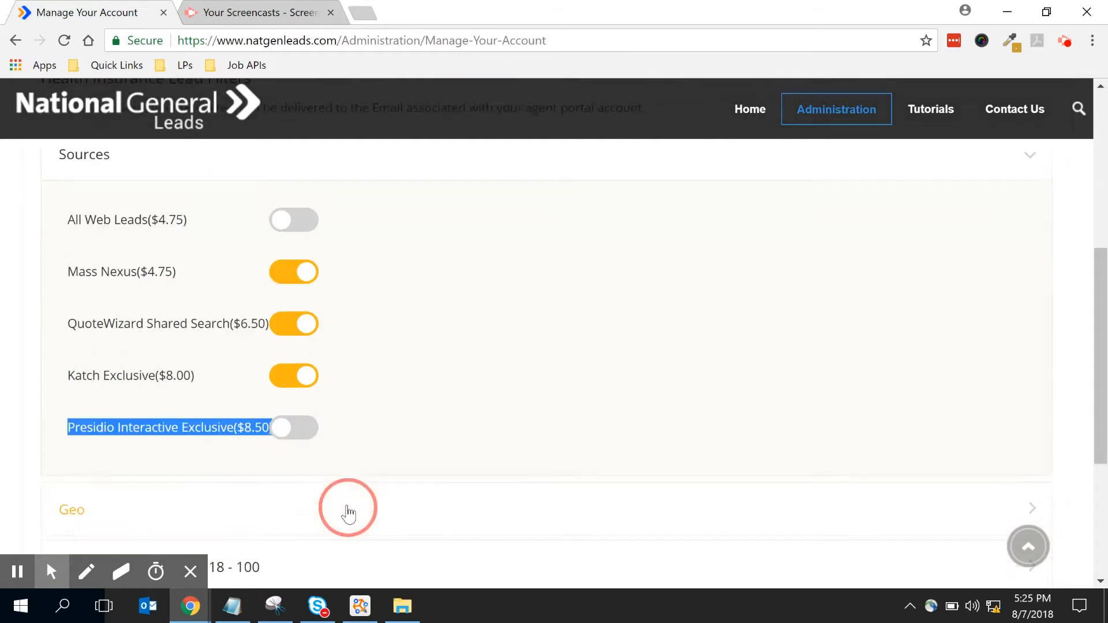
scroll(347, 475, "down", 2)
left_click(60, 343)
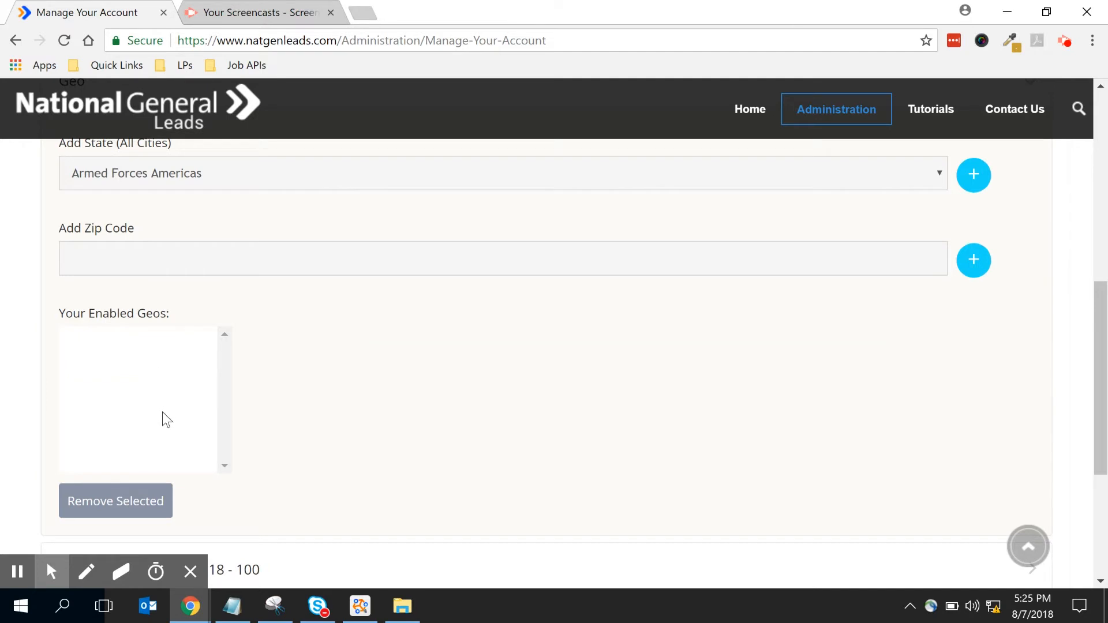
scroll(162, 412, "down", 2)
left_click(919, 178)
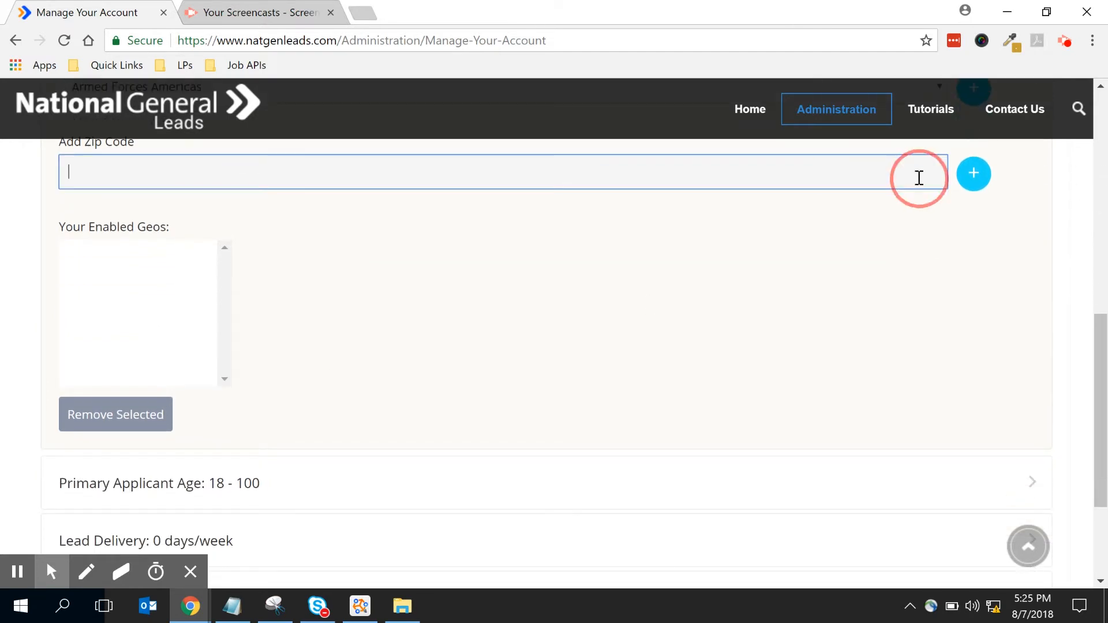
scroll(893, 213, "up", 3)
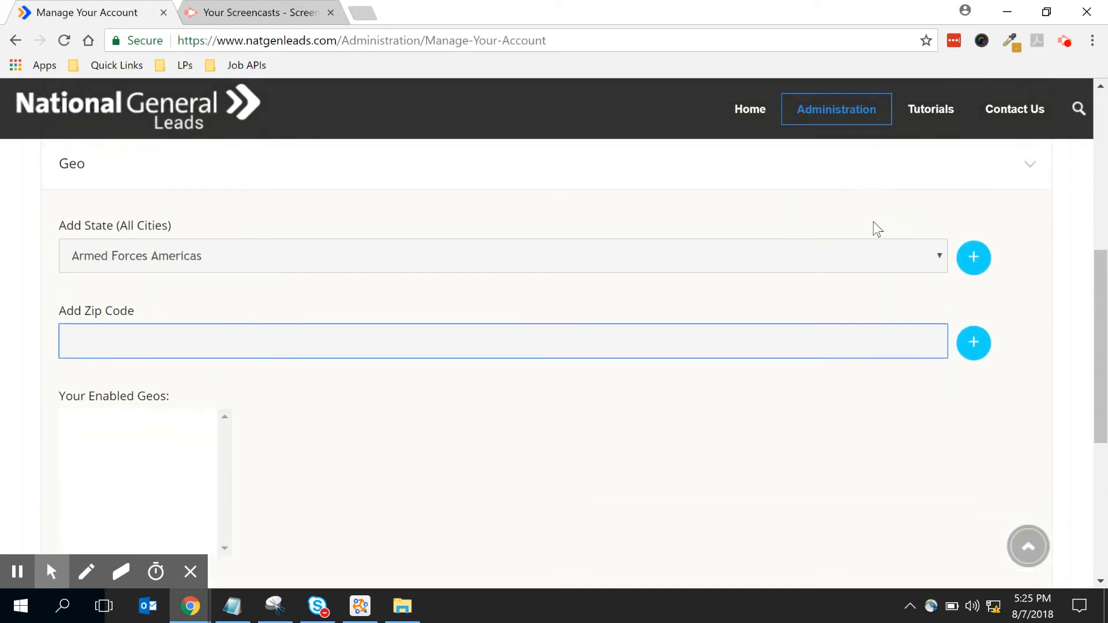
left_click(935, 257)
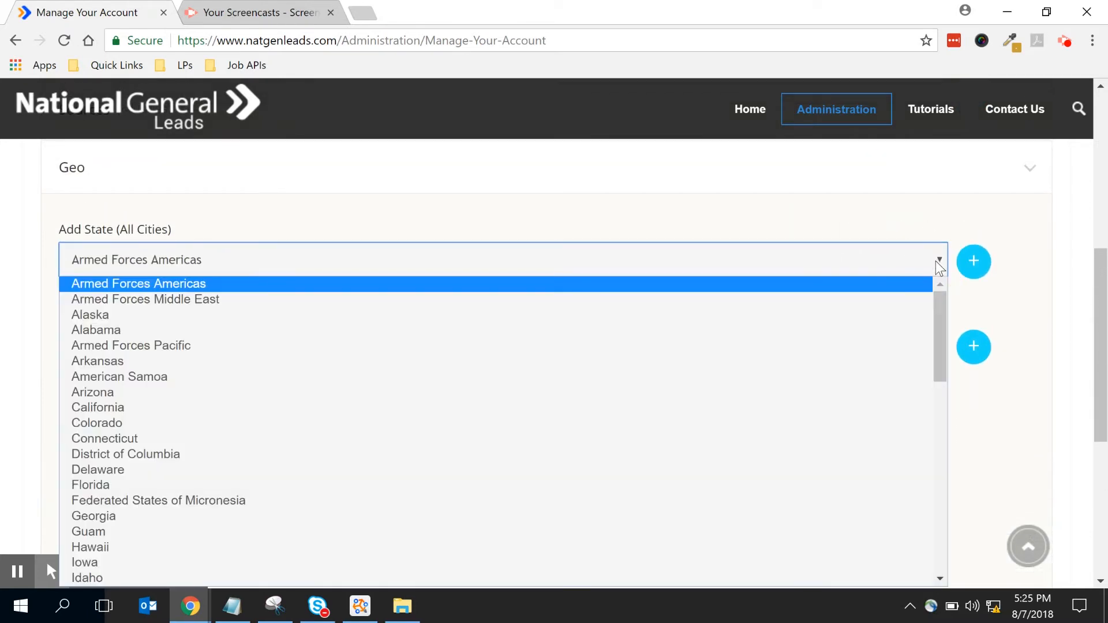
left_click(785, 393)
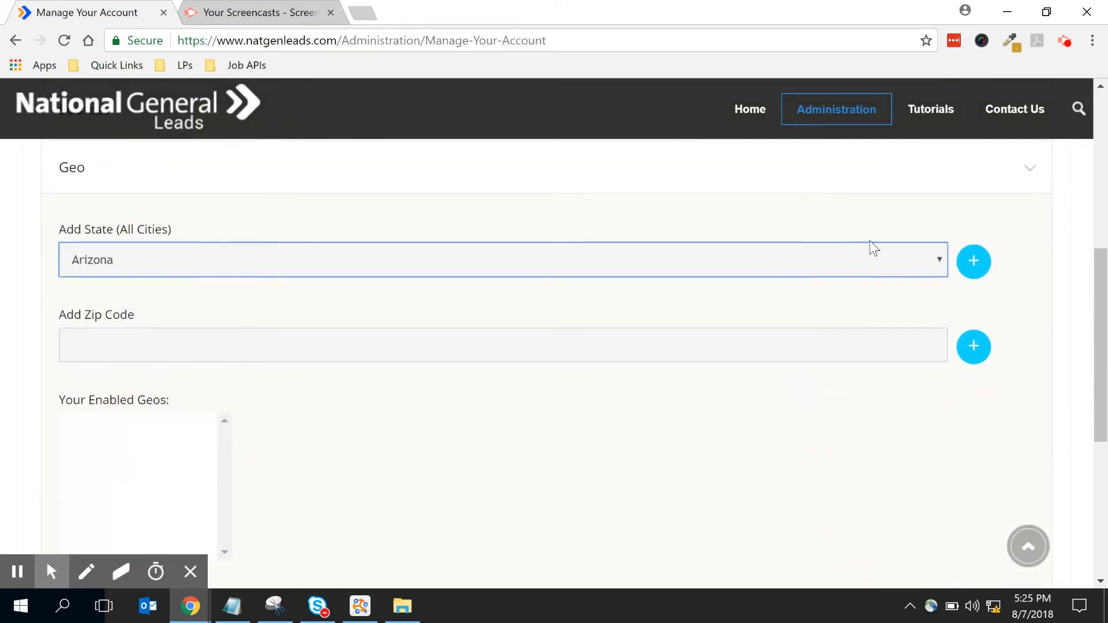
left_click(973, 261)
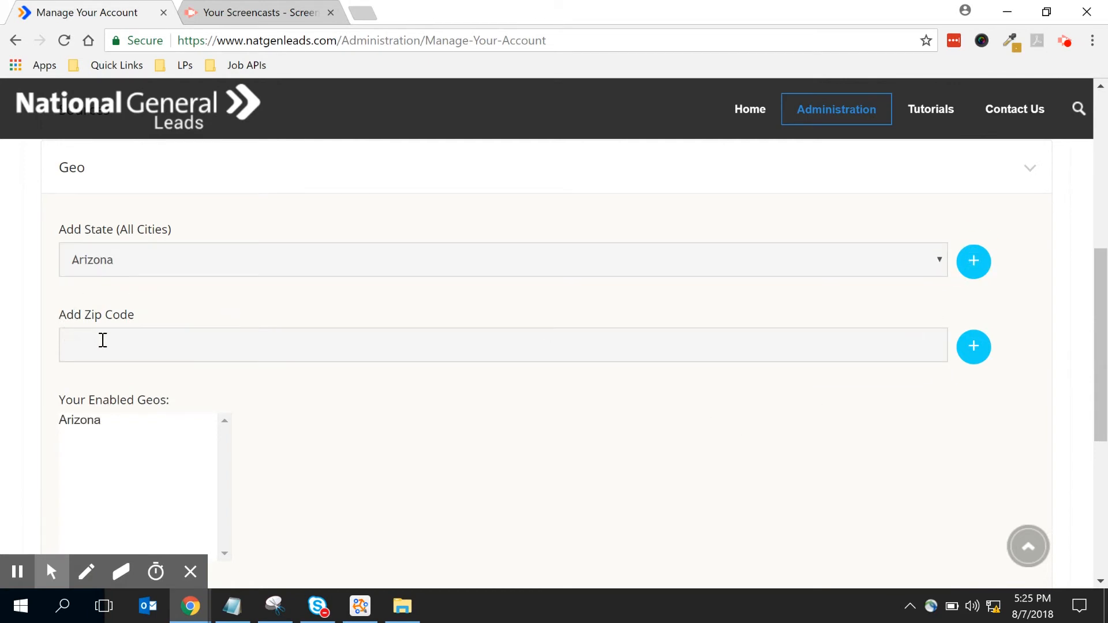
- Add Connecticut as a second enabled geo state
left_click(937, 260)
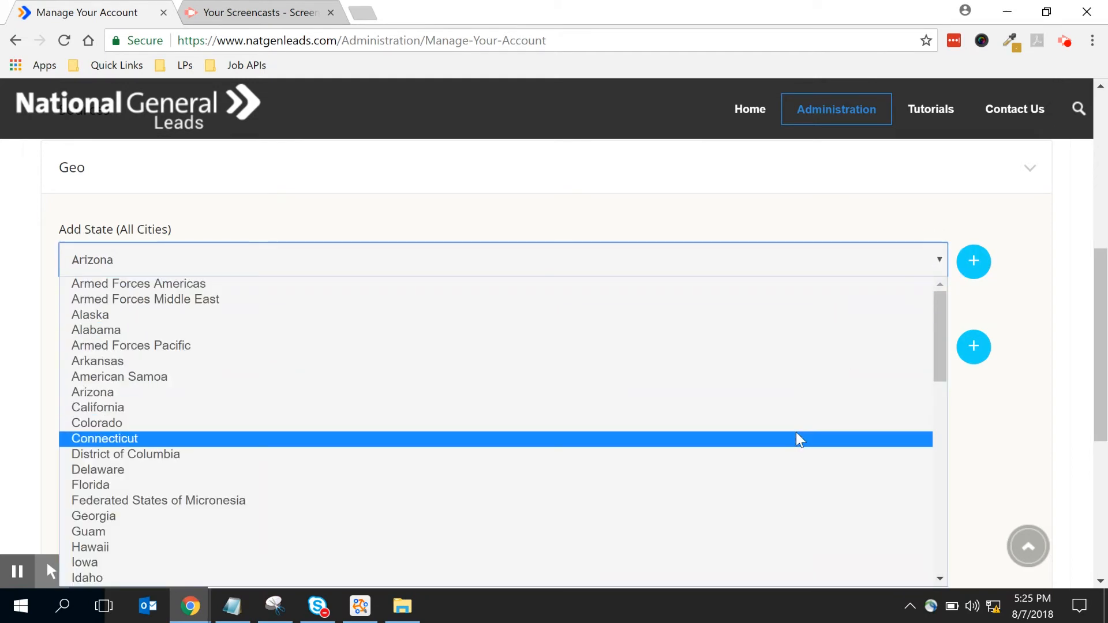
left_click(797, 437)
left_click(974, 261)
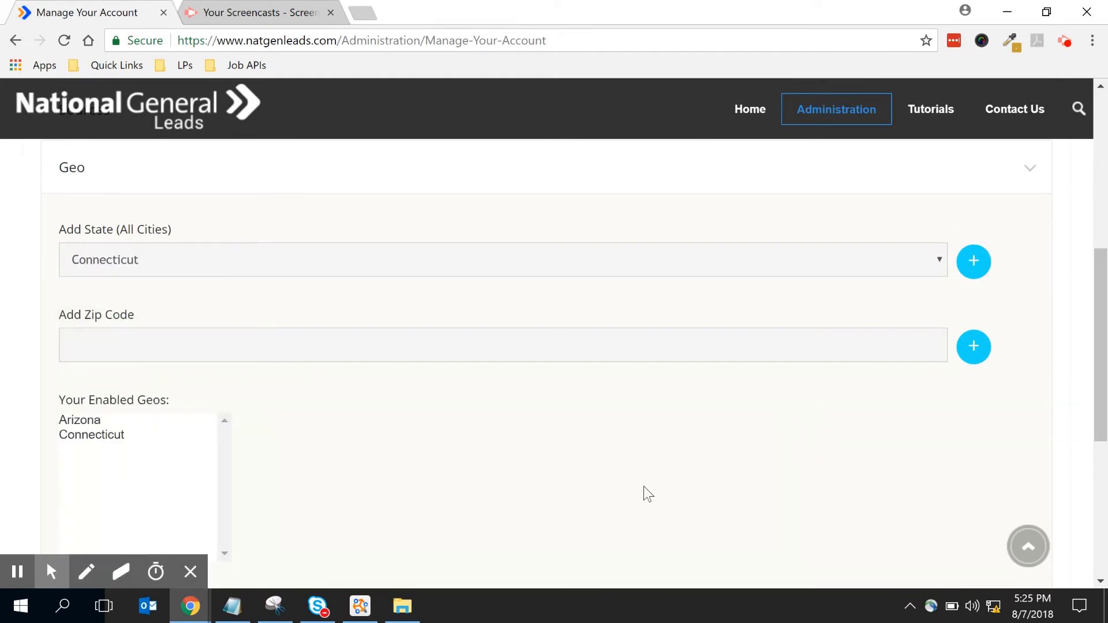
scroll(539, 421, "down", 5)
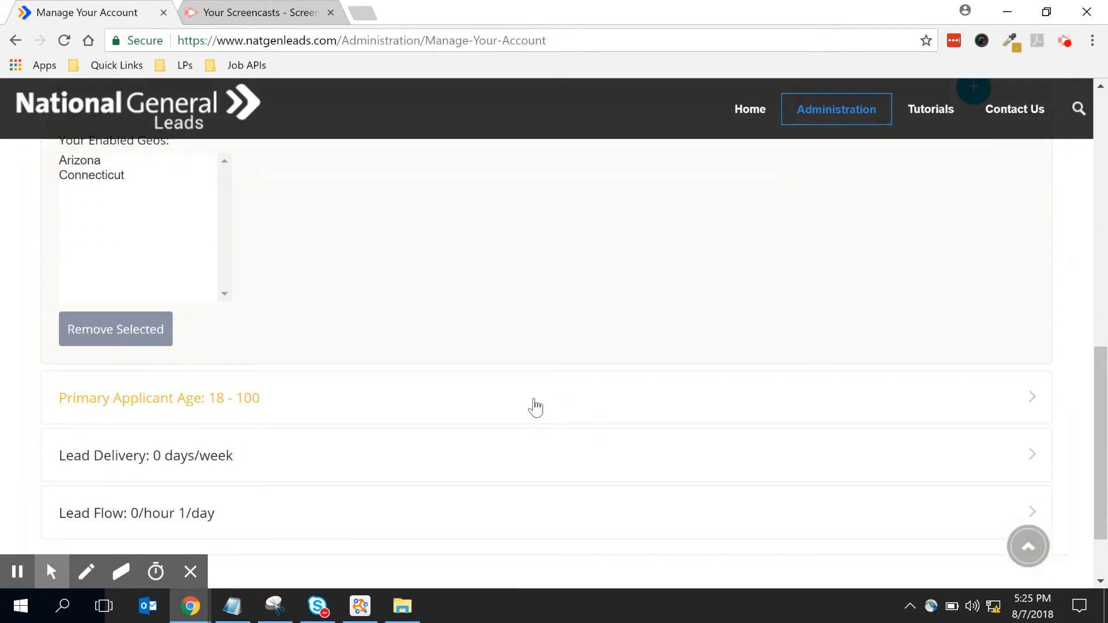
- In the Lead Delivery schedule, set Monday's start to 7:00am and end to 8:00pm
left_click(182, 406)
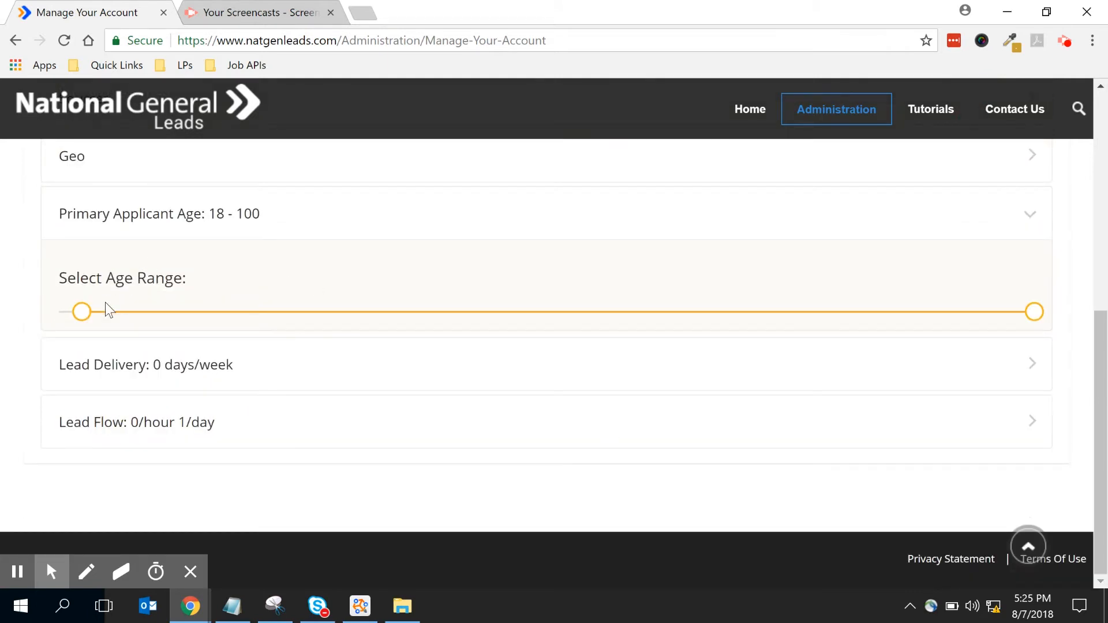
left_click(208, 369)
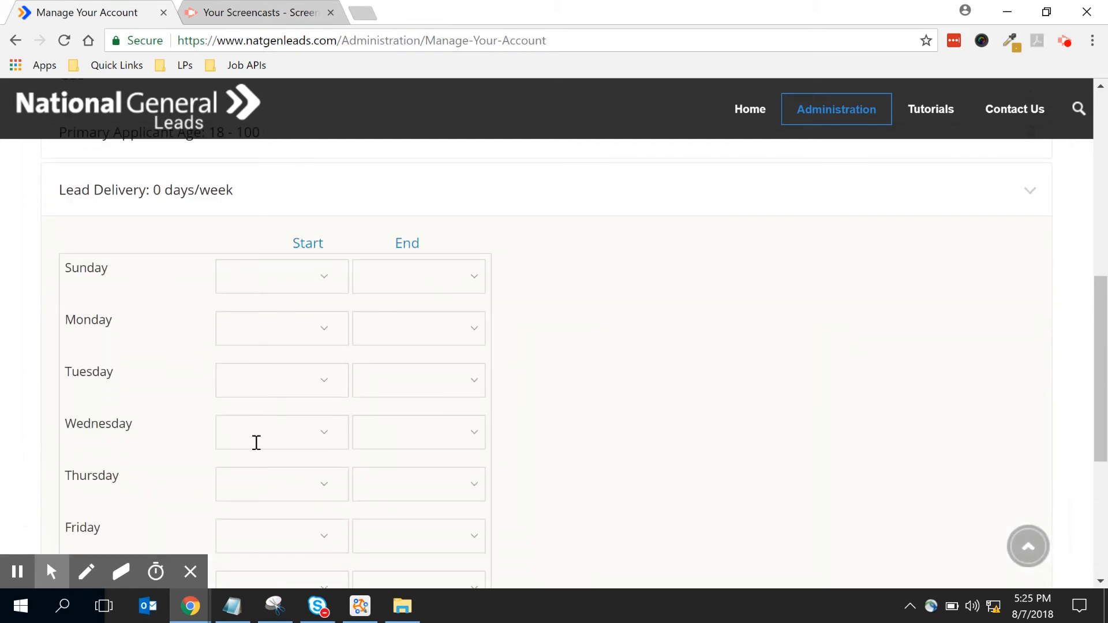
left_click(300, 337)
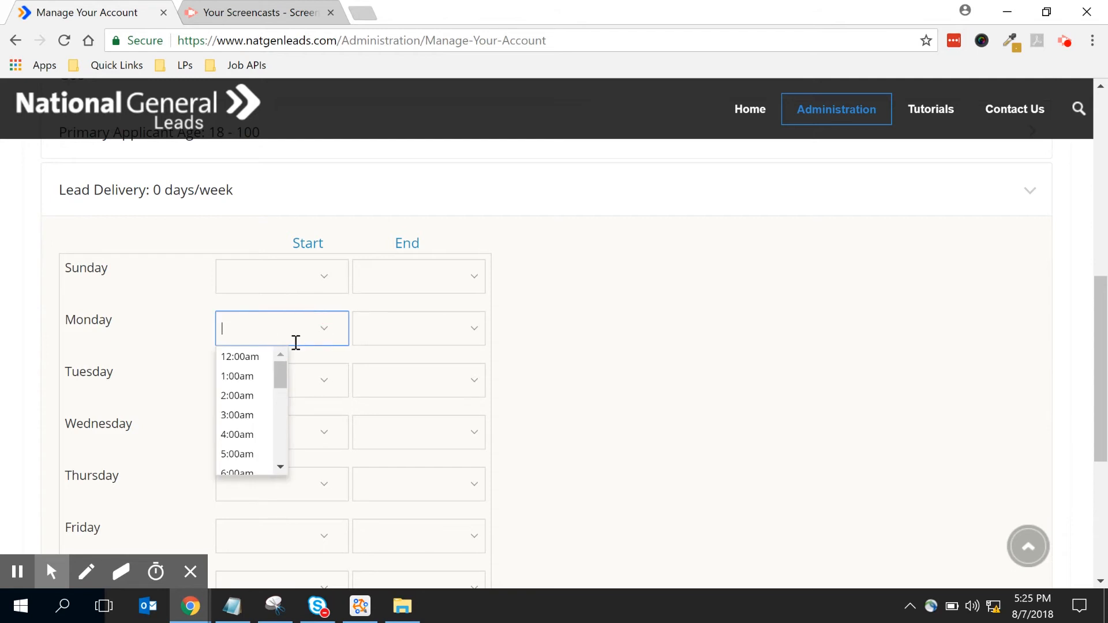
scroll(257, 456, "down", 2)
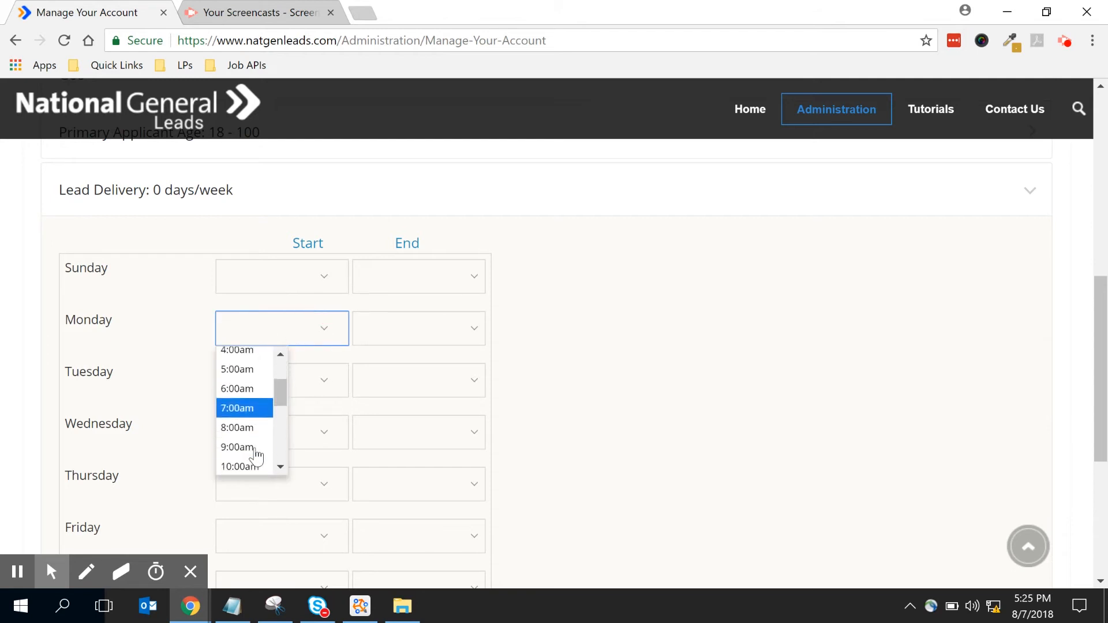
left_click(268, 408)
left_click(377, 359)
scroll(393, 422, "down", 6)
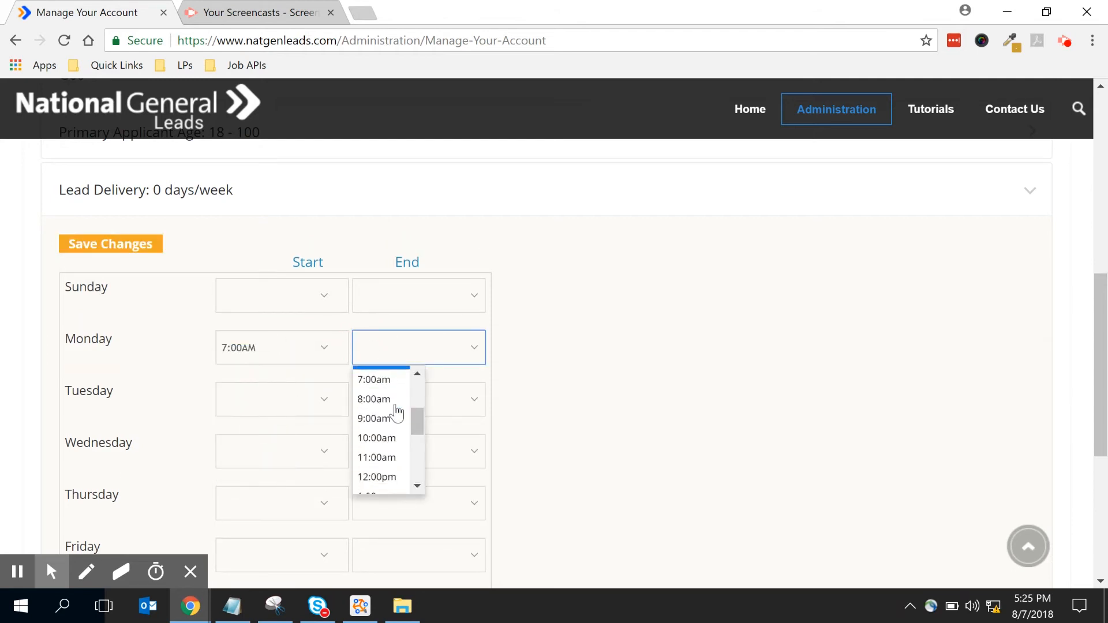
left_click(383, 429)
left_click(887, 451)
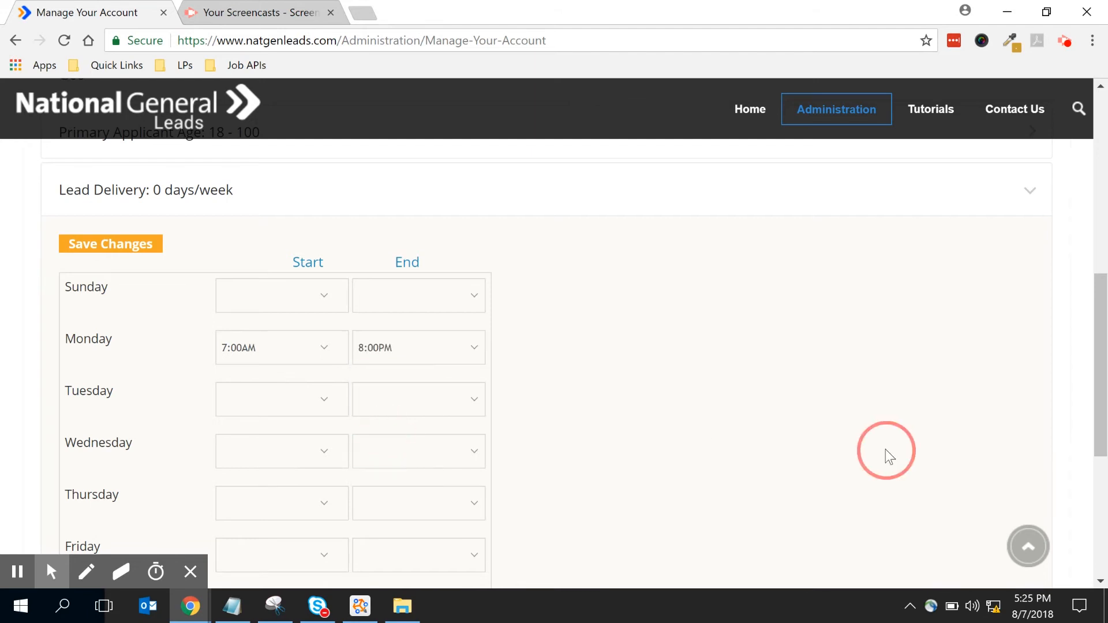
scroll(787, 436, "down", 2)
left_click(566, 521)
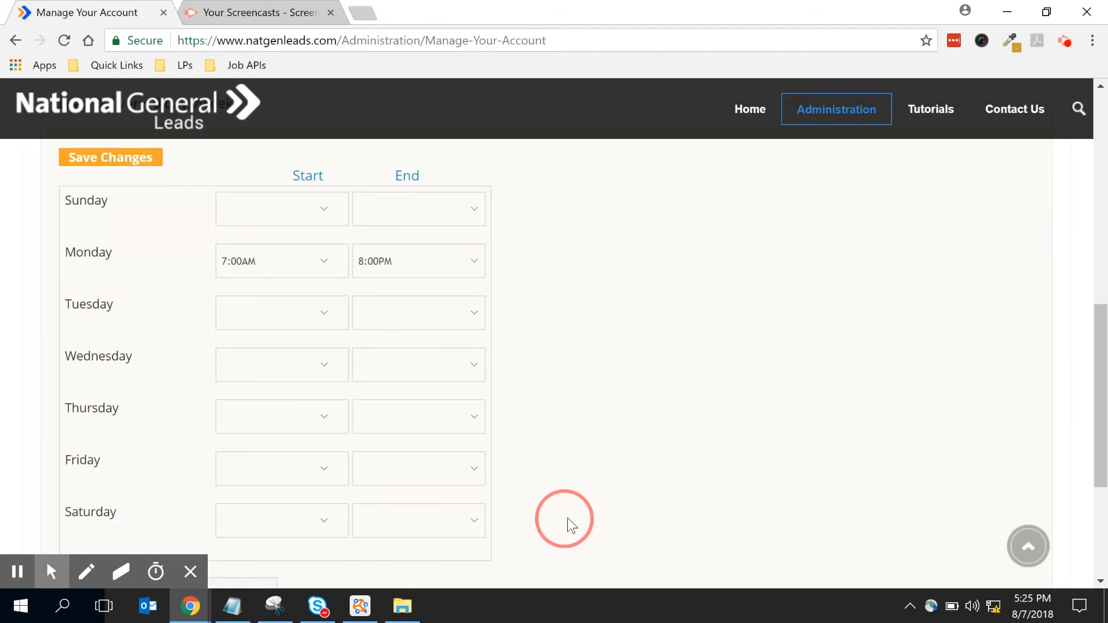
scroll(565, 507, "down", 4)
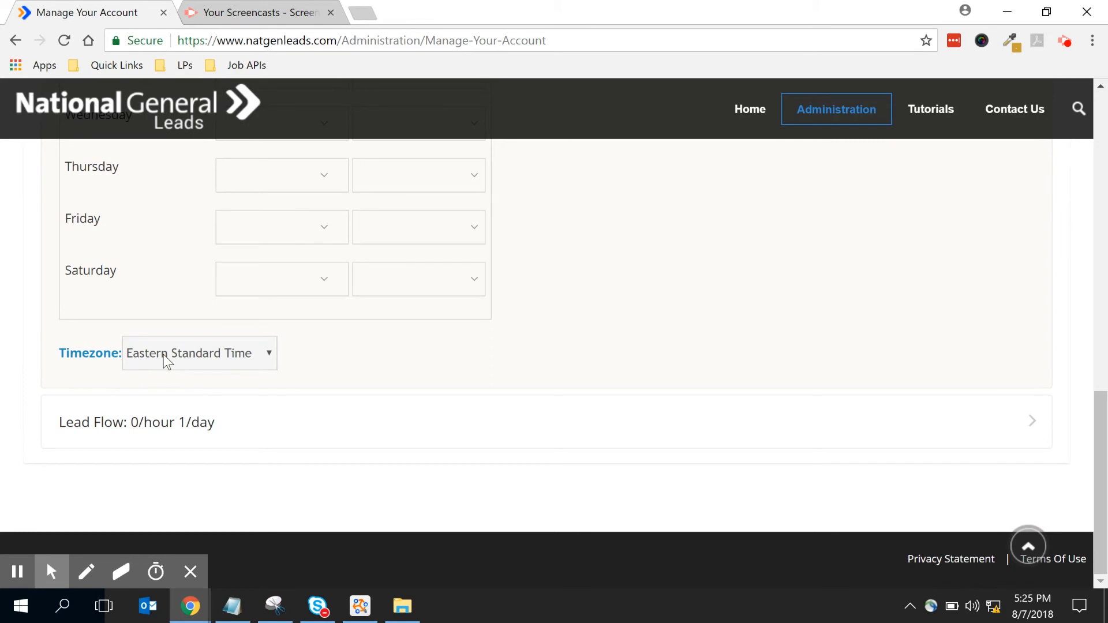
- Expand Lead Flow and raise the Hourly Lead Cap to 15
left_click(168, 432)
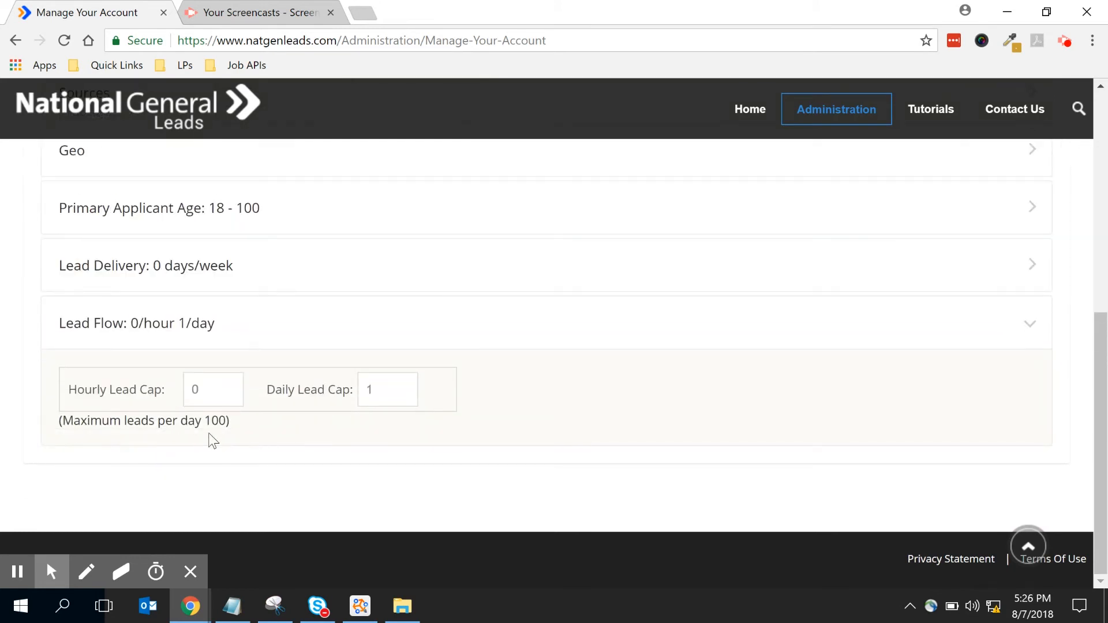
left_click(229, 386)
left_click(228, 386)
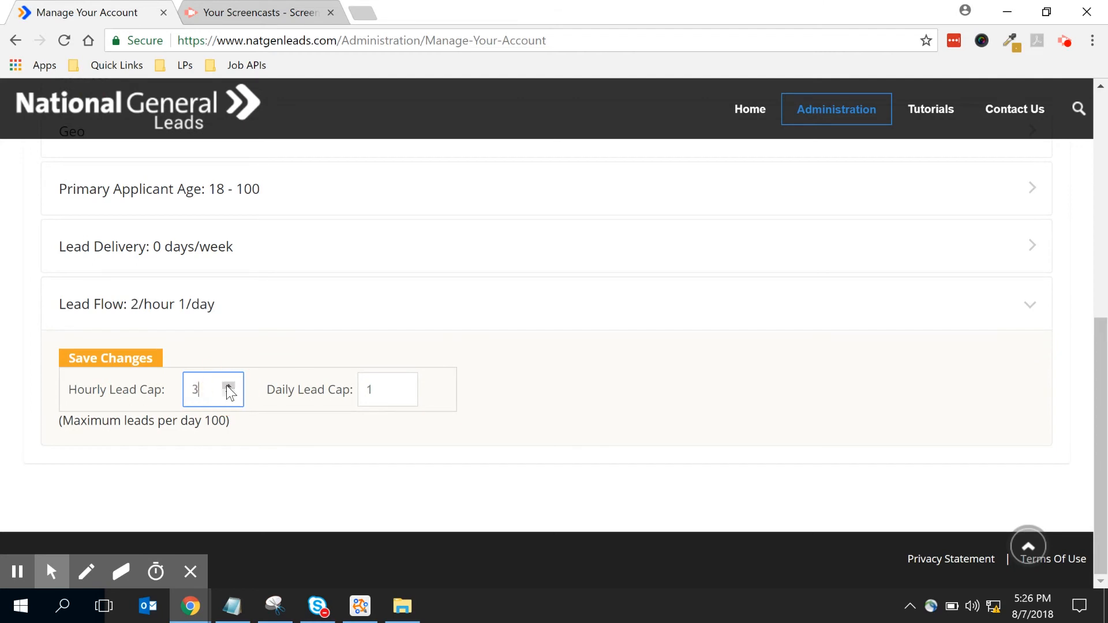
left_click(227, 387)
left_click(225, 386)
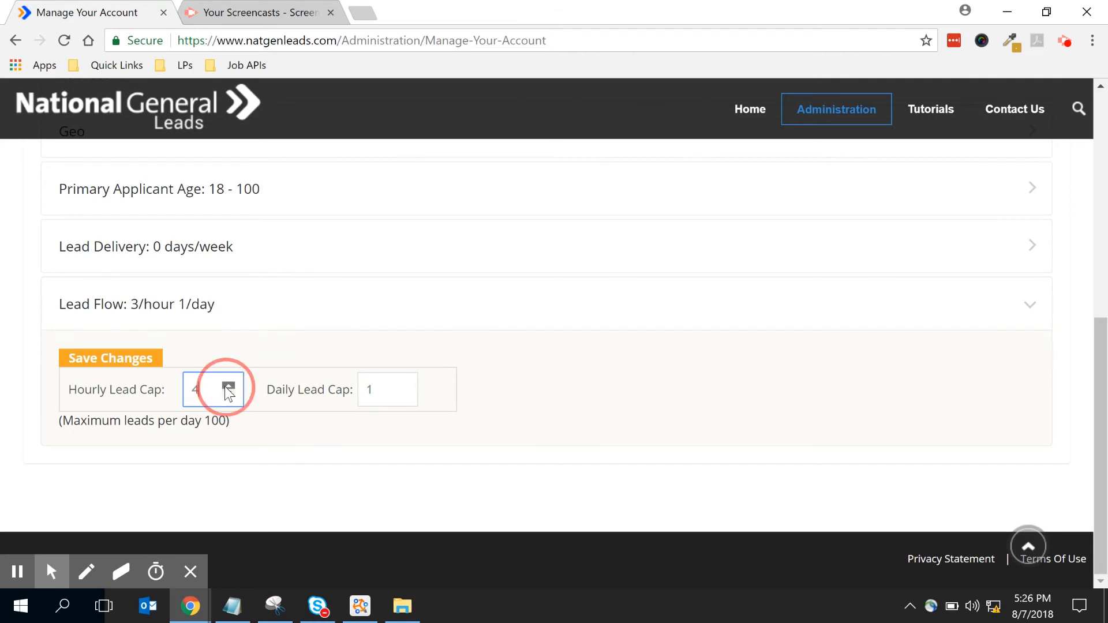
left_click(225, 387)
left_click(225, 387)
left_click(225, 387)
left_click(225, 387)
left_click(225, 387)
left_click(225, 387)
left_click(228, 387)
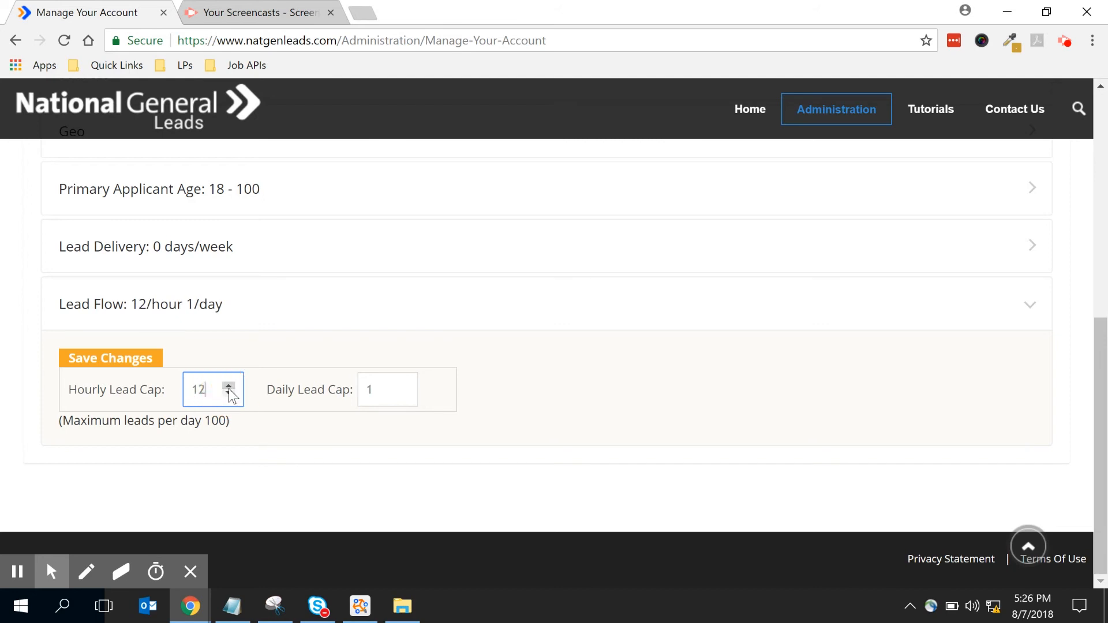
- Set the Daily Lead Cap to 30 and save the changes
left_click(402, 393)
left_click(403, 386)
left_click(376, 388)
left_click_drag(380, 389, 327, 380)
type("30")
left_click(663, 418)
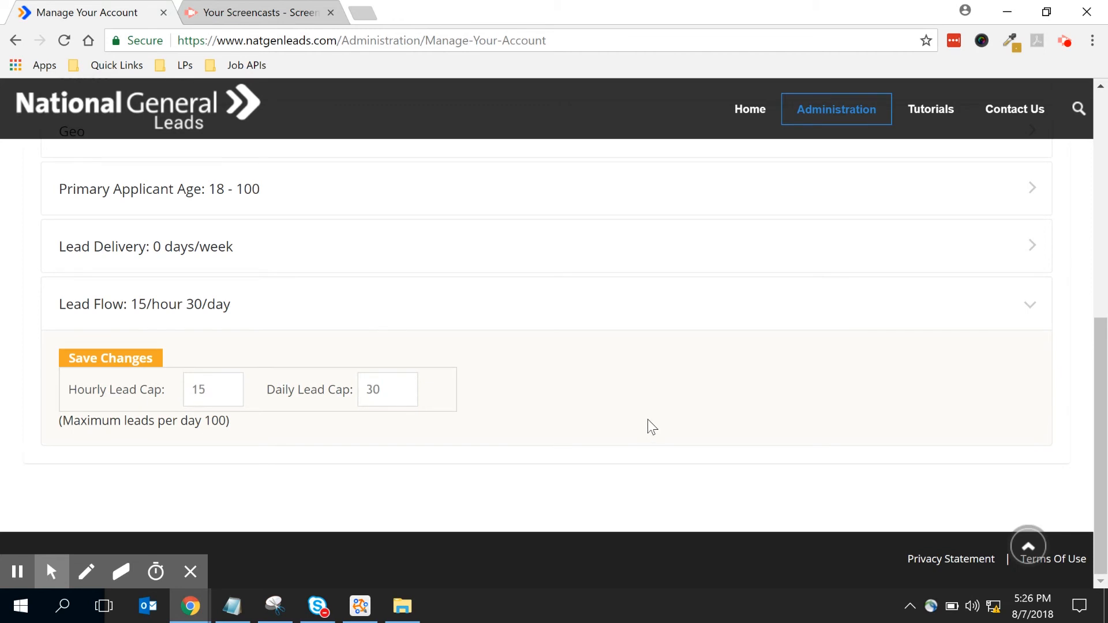
left_click(143, 356)
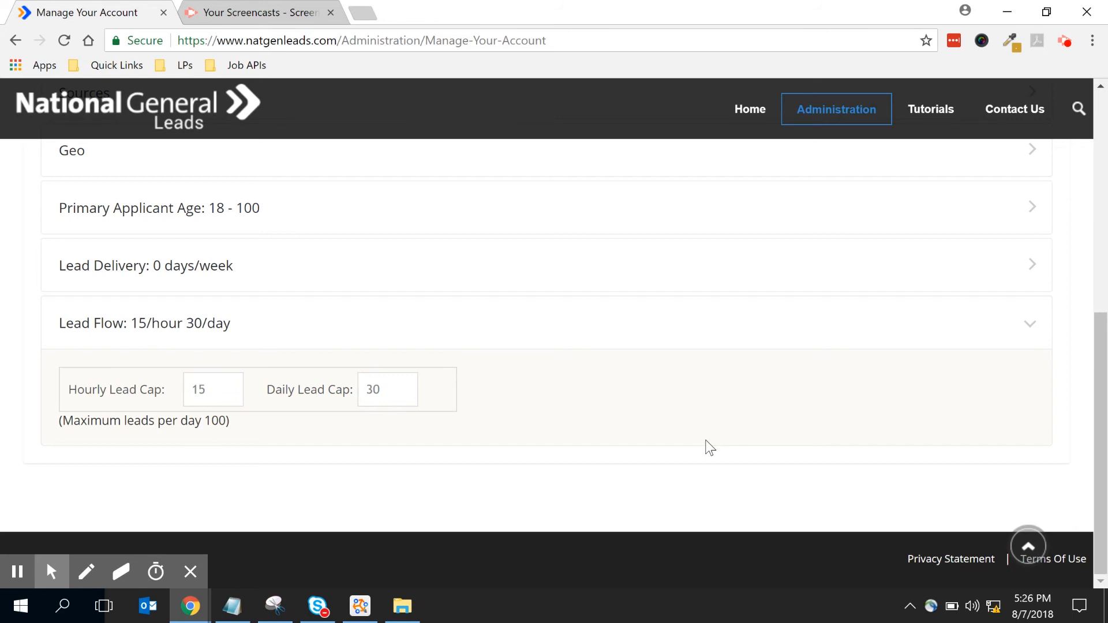
- On the Health Insurance Calls tab, enter the agent's transfer phone number in Transfer Number
scroll(710, 449, "up", 5)
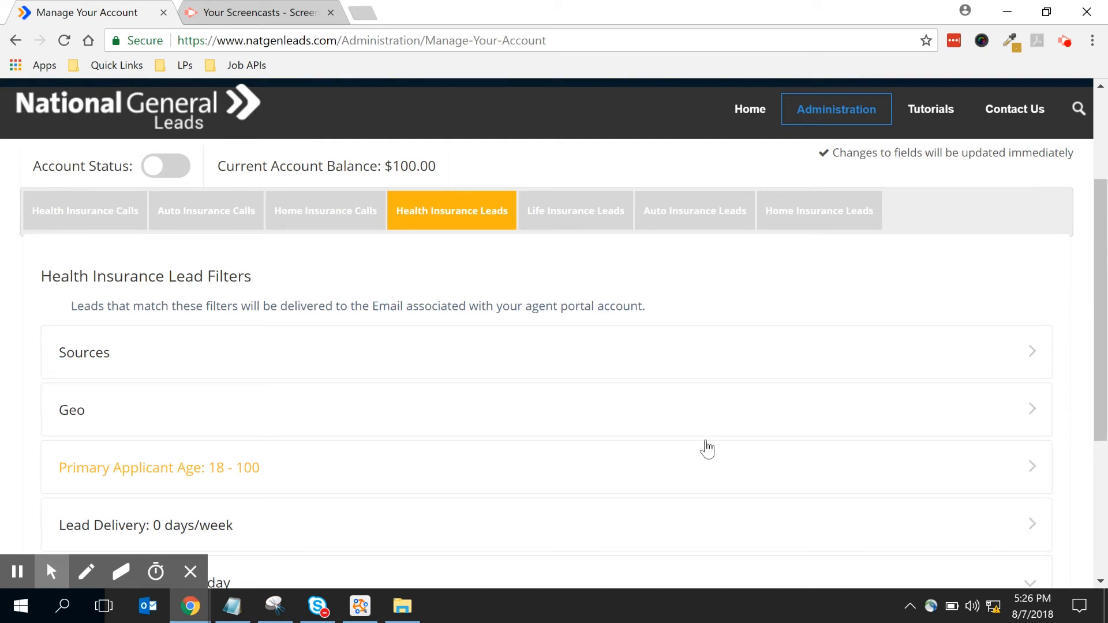
left_click(81, 212)
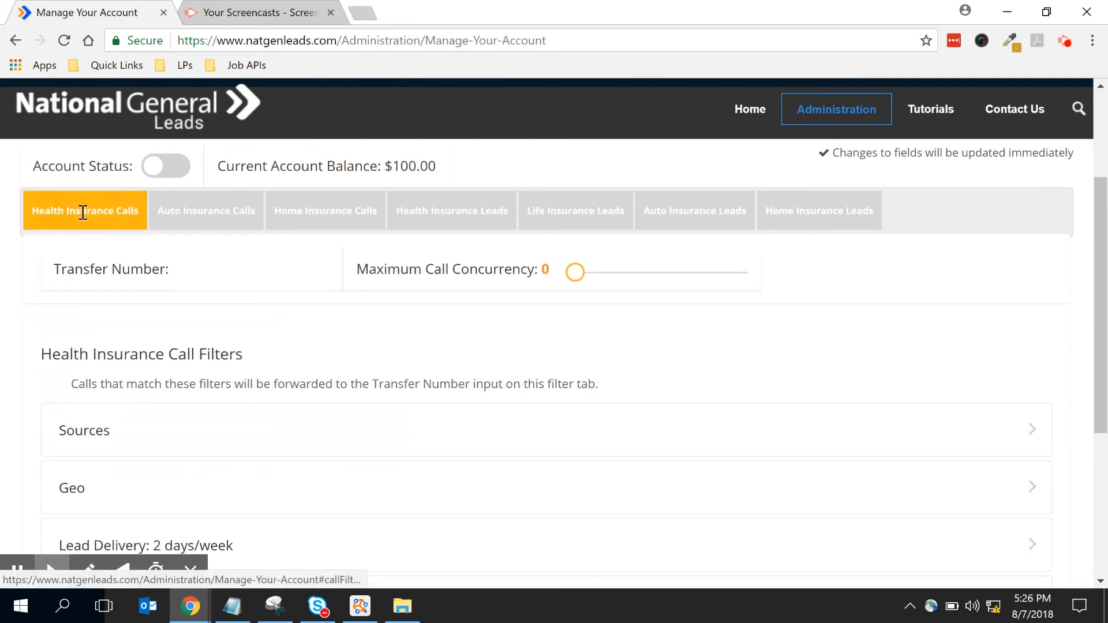
left_click(227, 280)
left_click(235, 287)
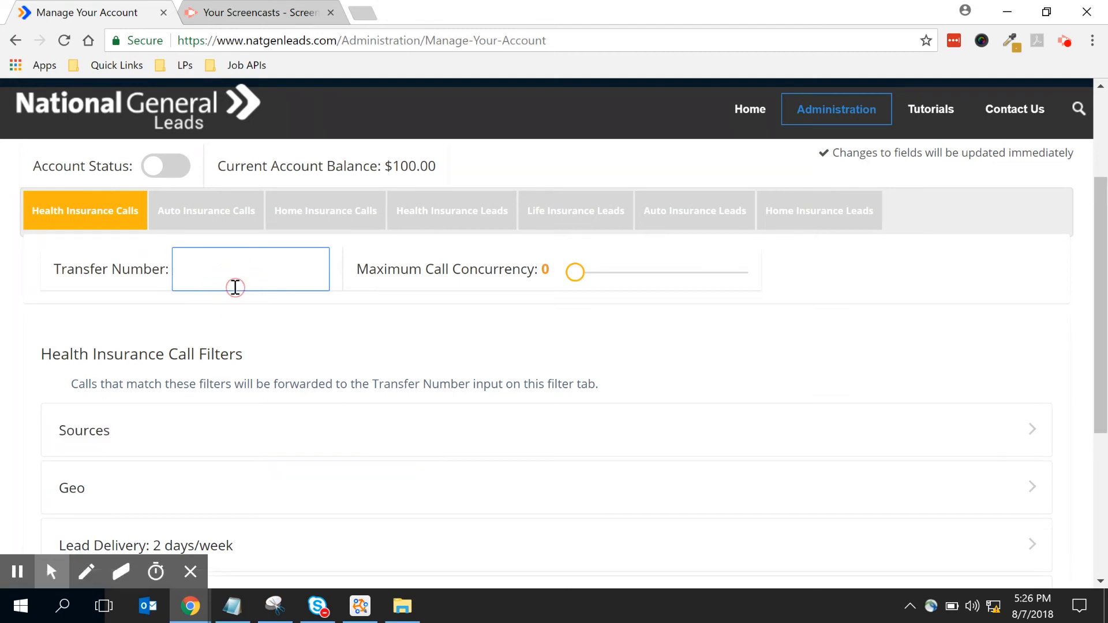
left_click_drag(354, 571, 337, 491)
scroll(335, 488, "down", 5)
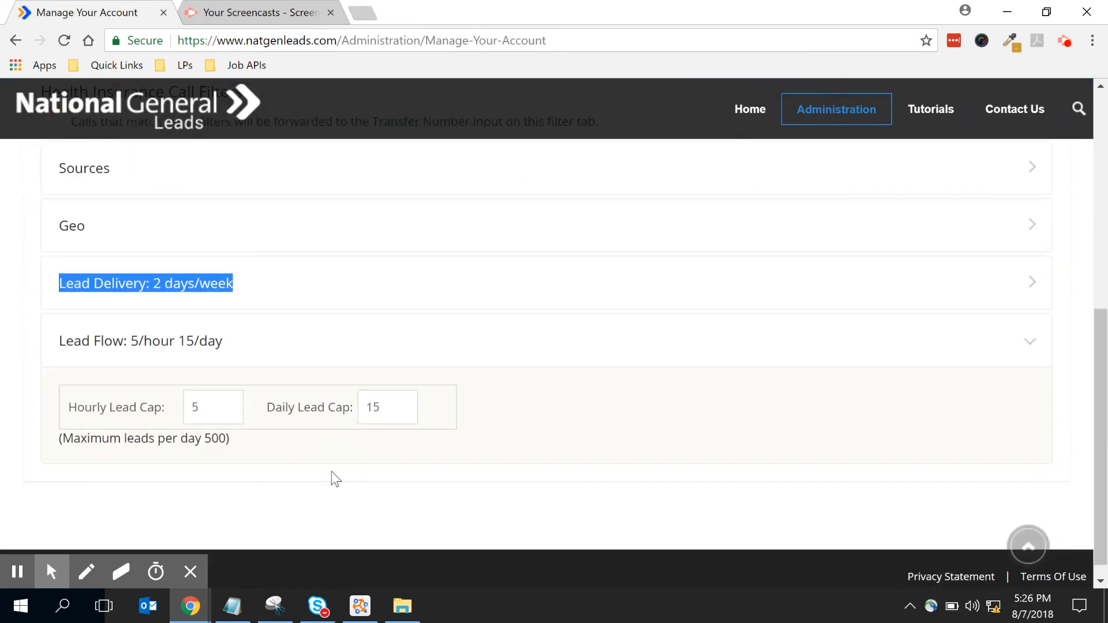
left_click(185, 351)
scroll(272, 351, "up", 5)
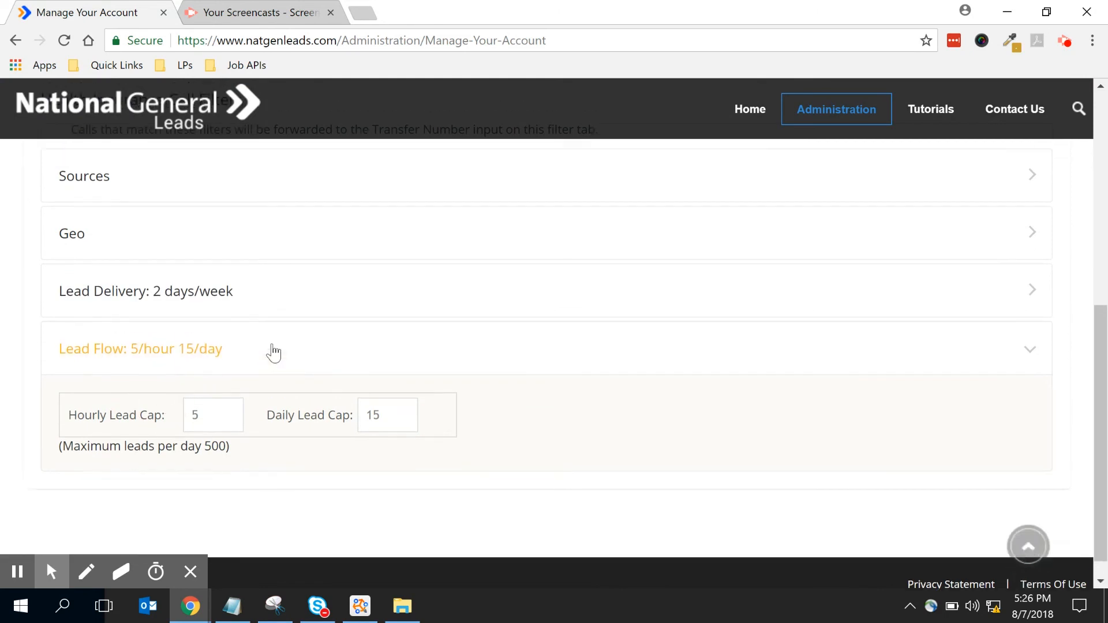
left_click(281, 240)
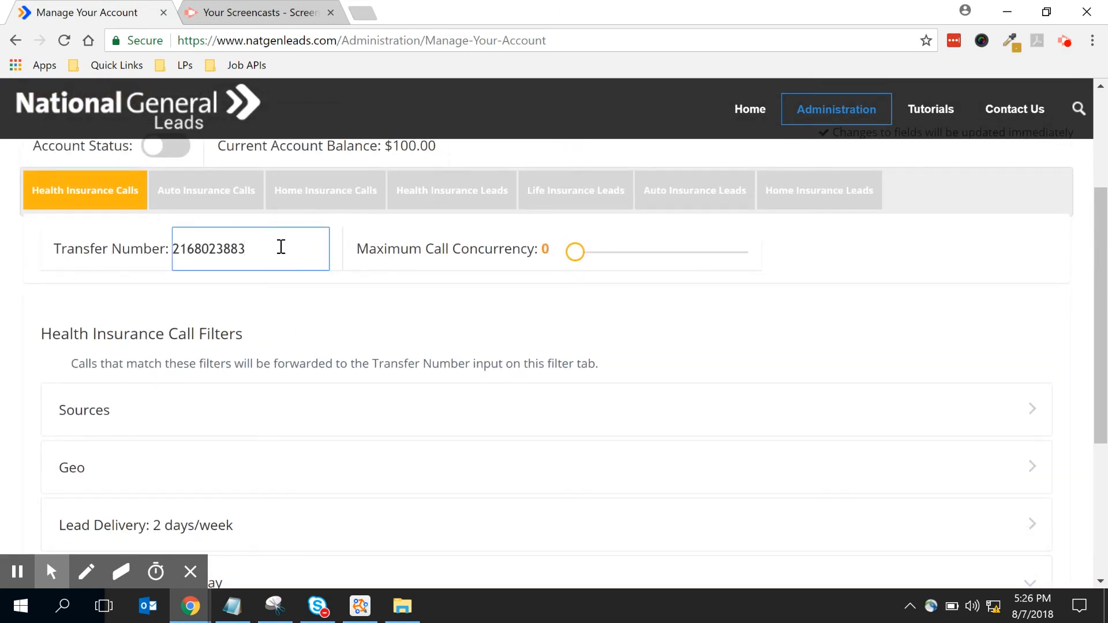
left_click(299, 329)
left_click(165, 425)
scroll(158, 412, "down", 6)
left_click(104, 314)
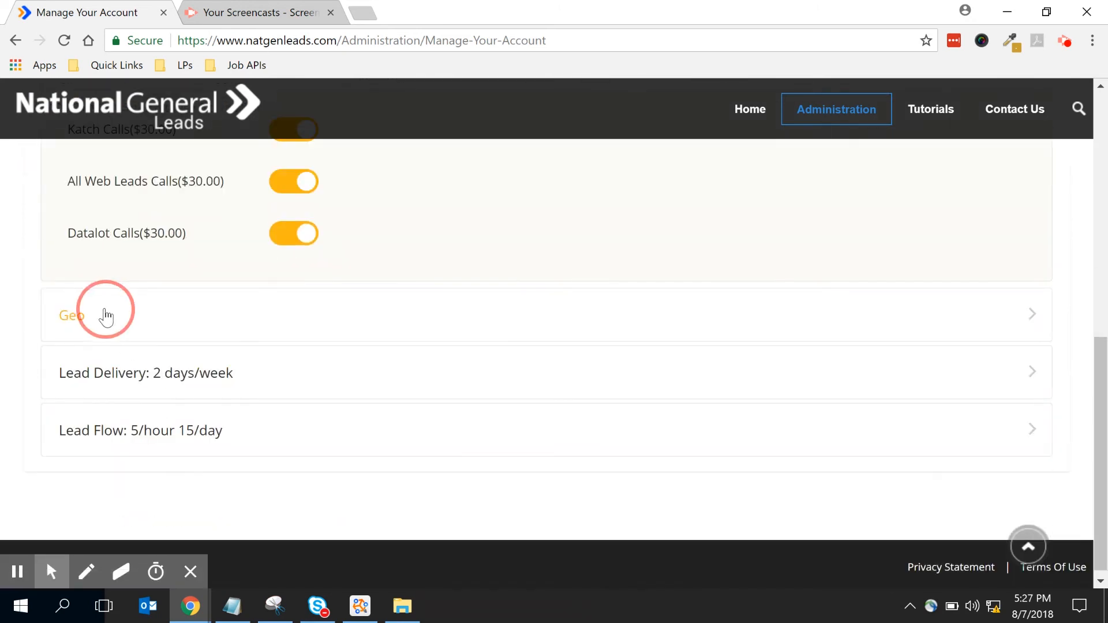
scroll(122, 387, "down", 3)
left_click(136, 382)
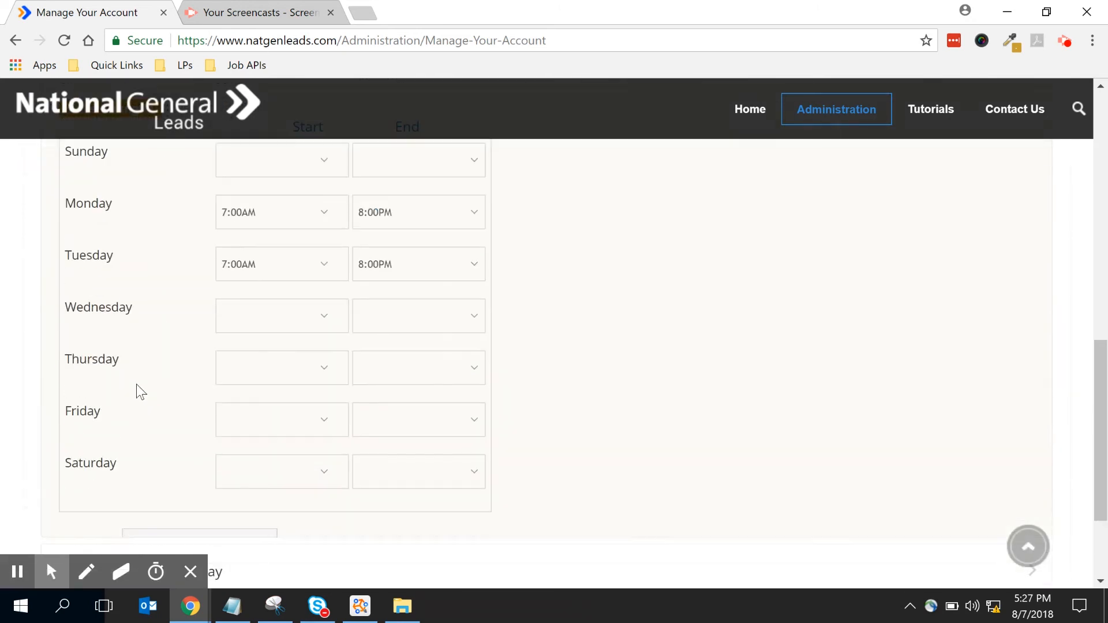
left_click(143, 437)
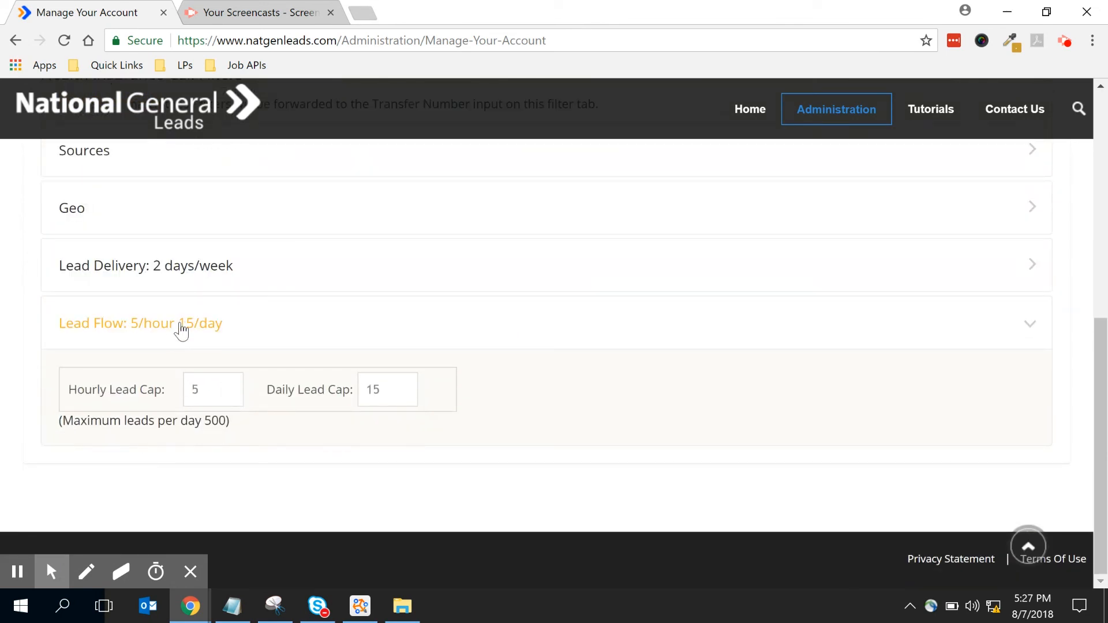
left_click(153, 436)
key("Tab")
key("Tab")
key("Tab")
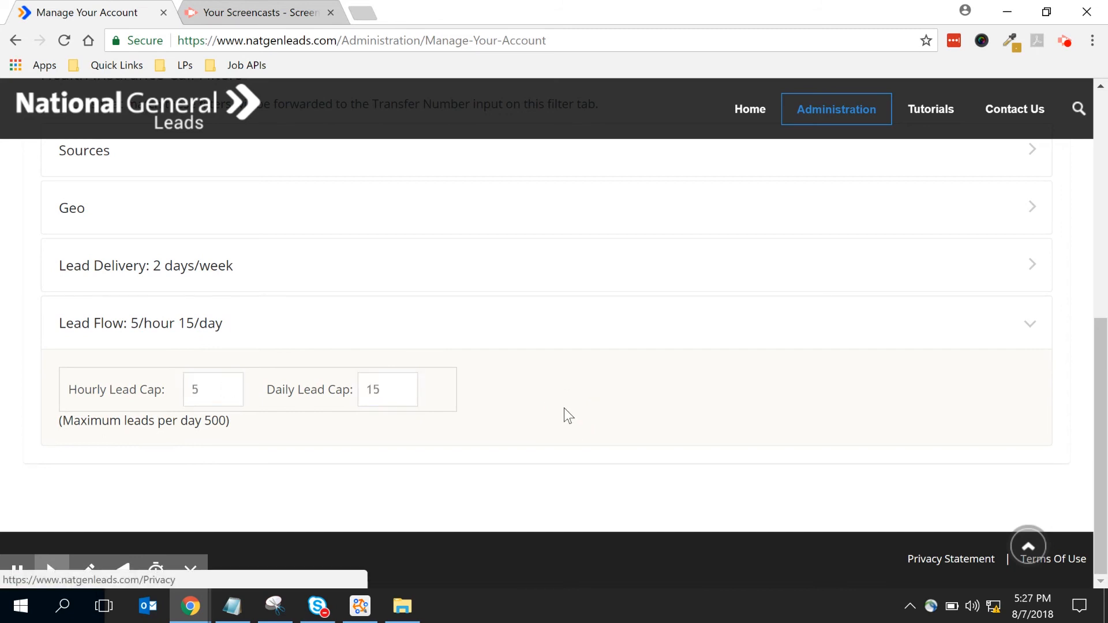
scroll(564, 412, "up", 6)
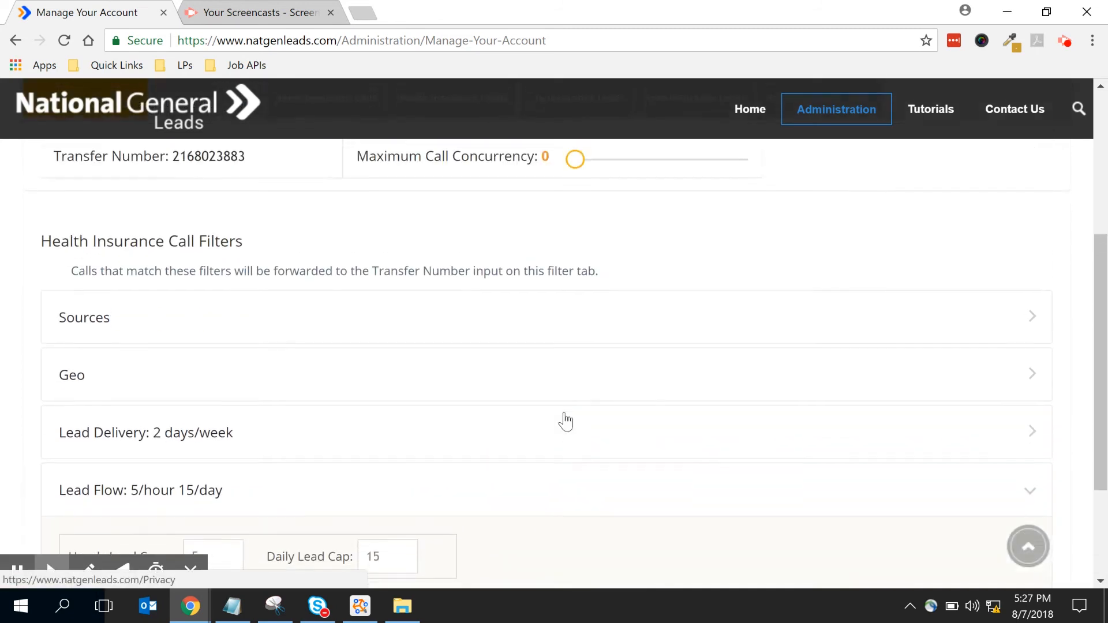